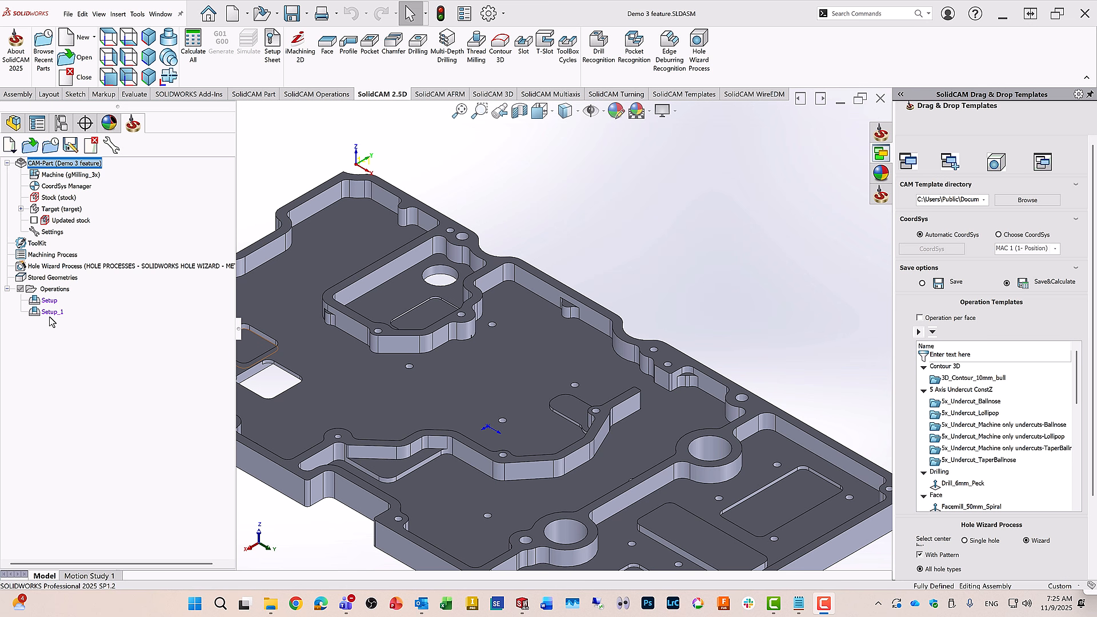
Check the radius of the inner corner fillets on the part's pocket walls
left_click(474, 381)
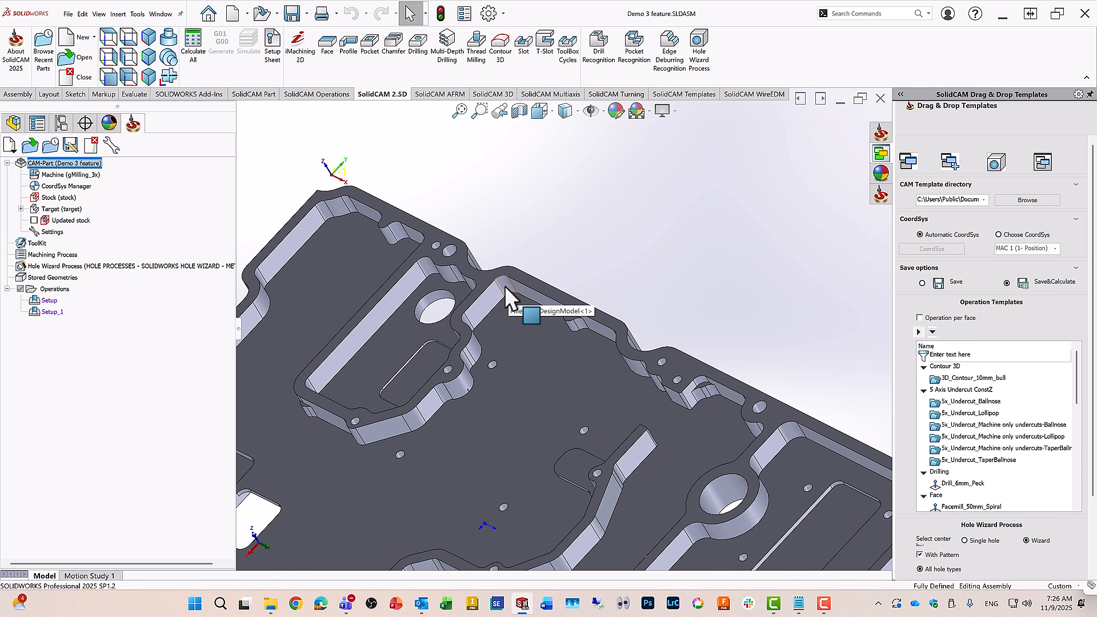
left_click(505, 286)
double_click(505, 285)
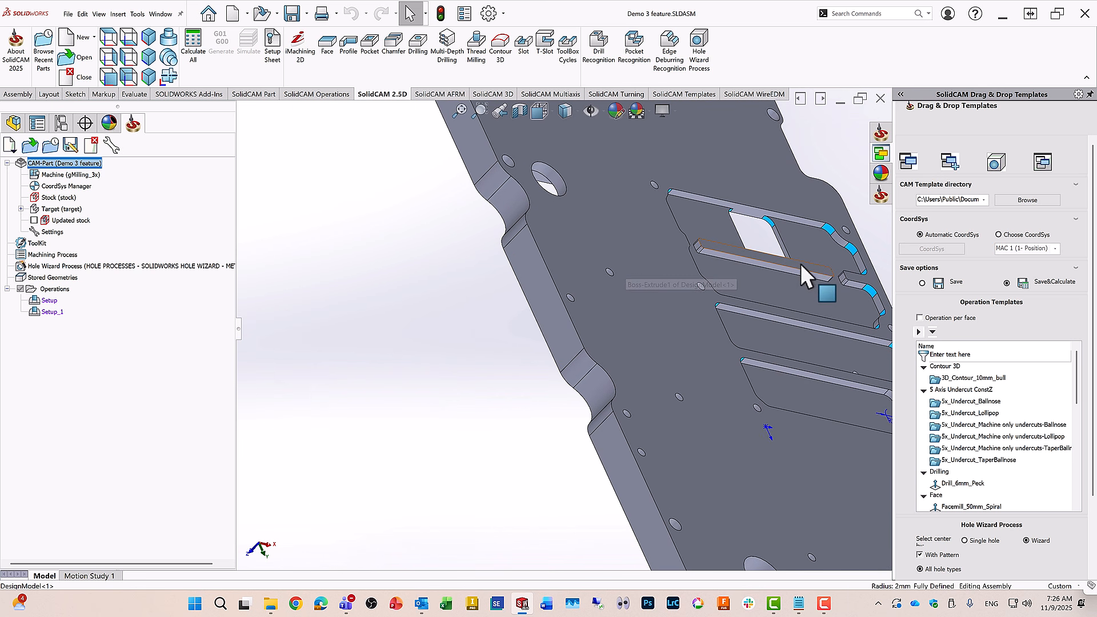
Measure the narrow gap between the facing rib ends inside the pocket, then return the part to the isometric view
scroll(817, 273, "down", 3)
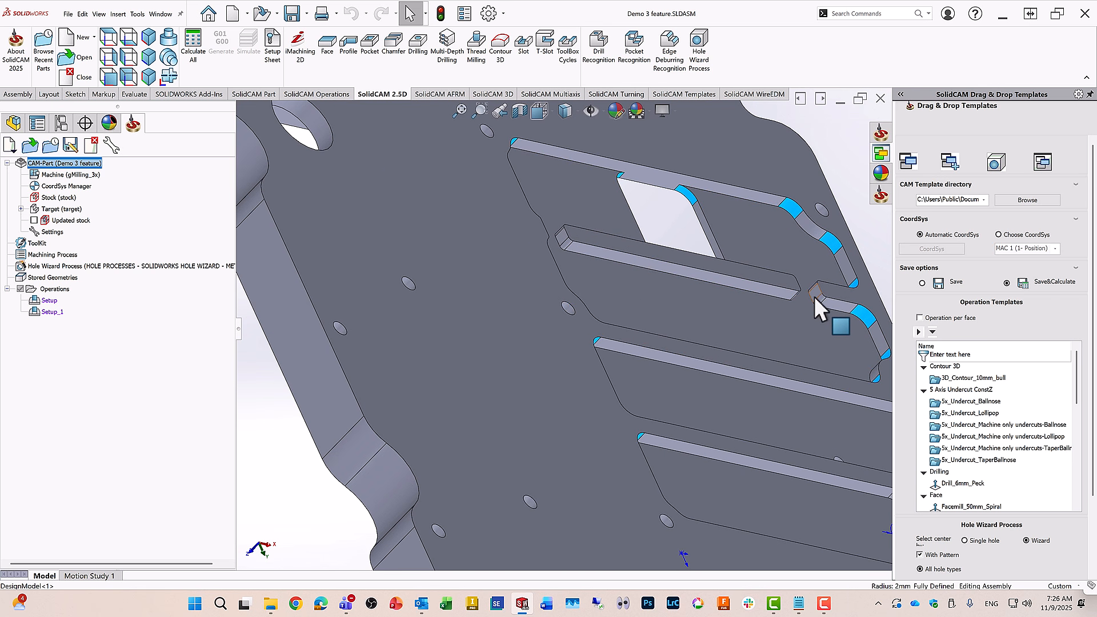
left_click(813, 298)
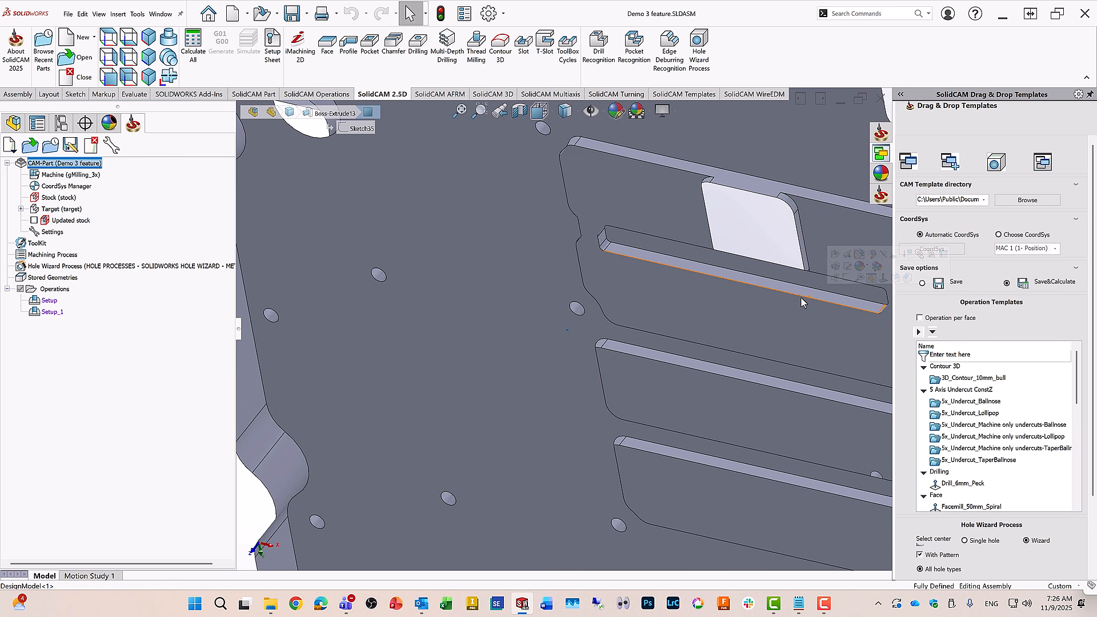
left_click(640, 356, "ctrl")
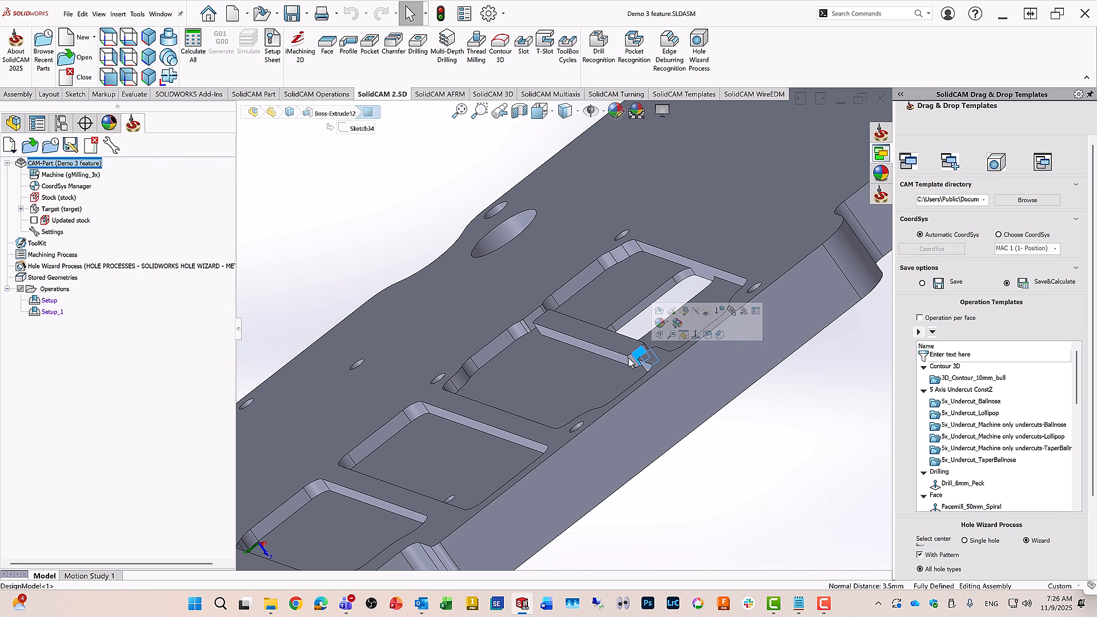
middle_click_drag(580, 369, 514, 155)
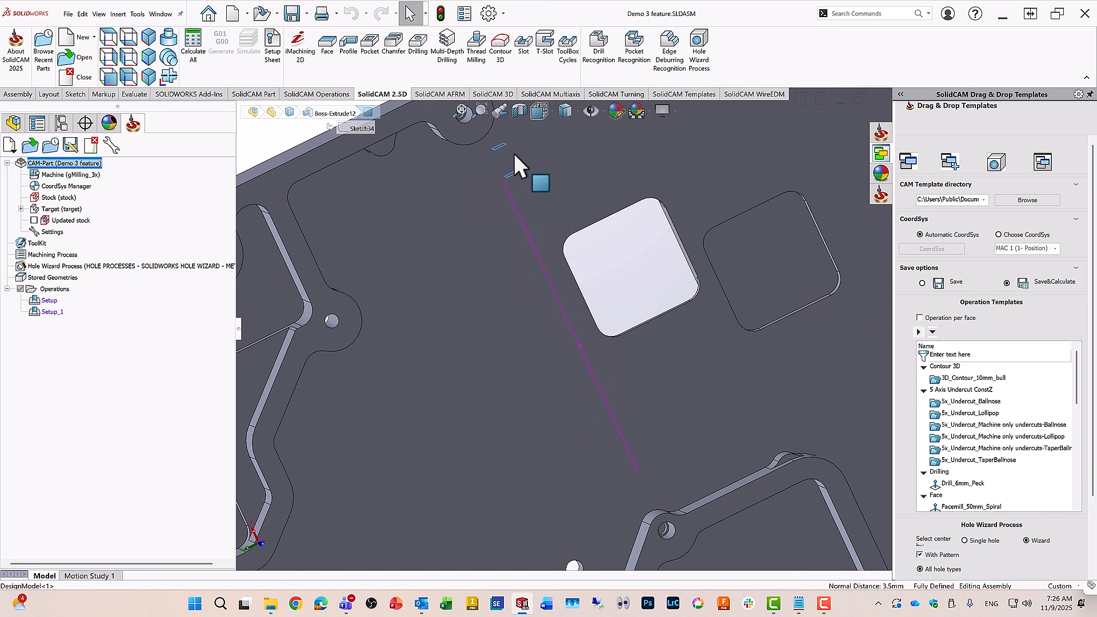
scroll(663, 365, "up", 6)
middle_click_drag(567, 405, 659, 280)
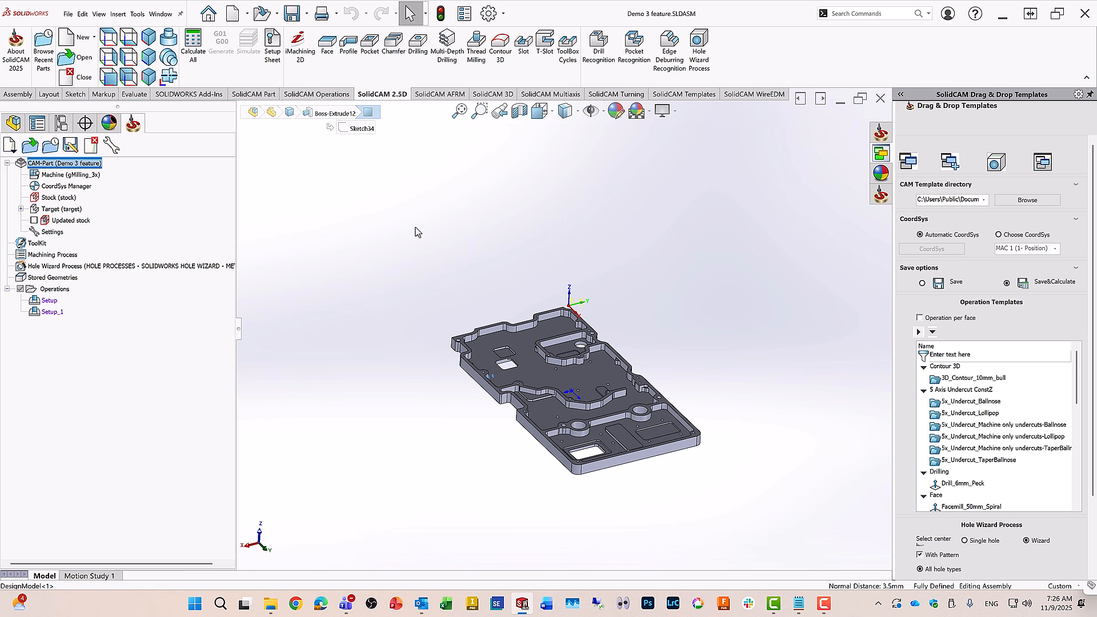
left_click(148, 36)
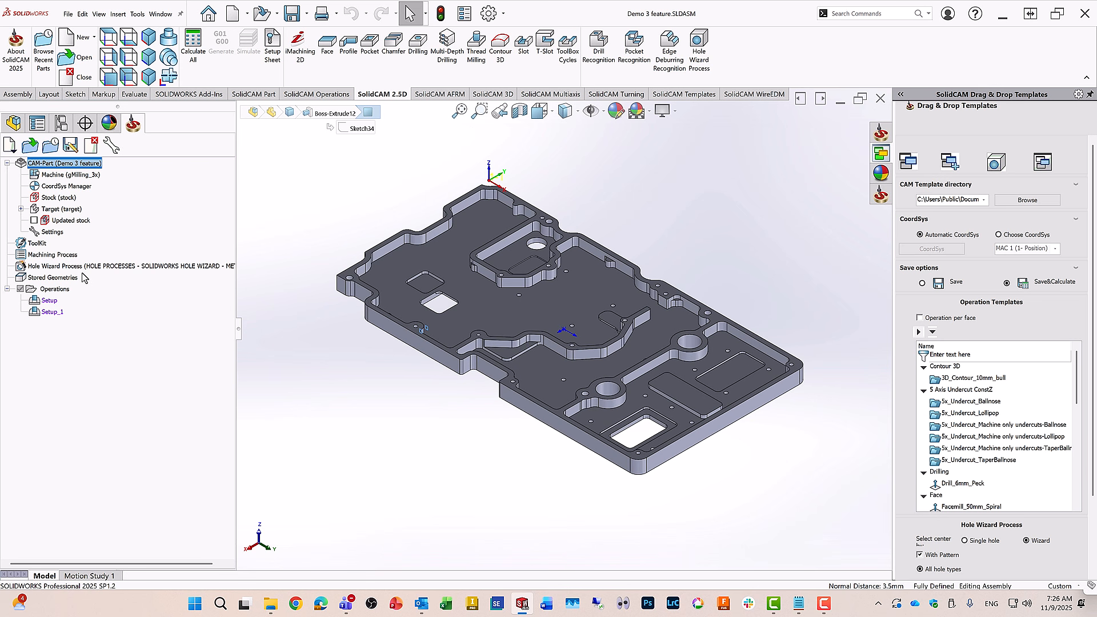
Open the part's ToolKit, review the parameters of the chamfer mill, drills and end mills, and exit it
double_click(37, 244)
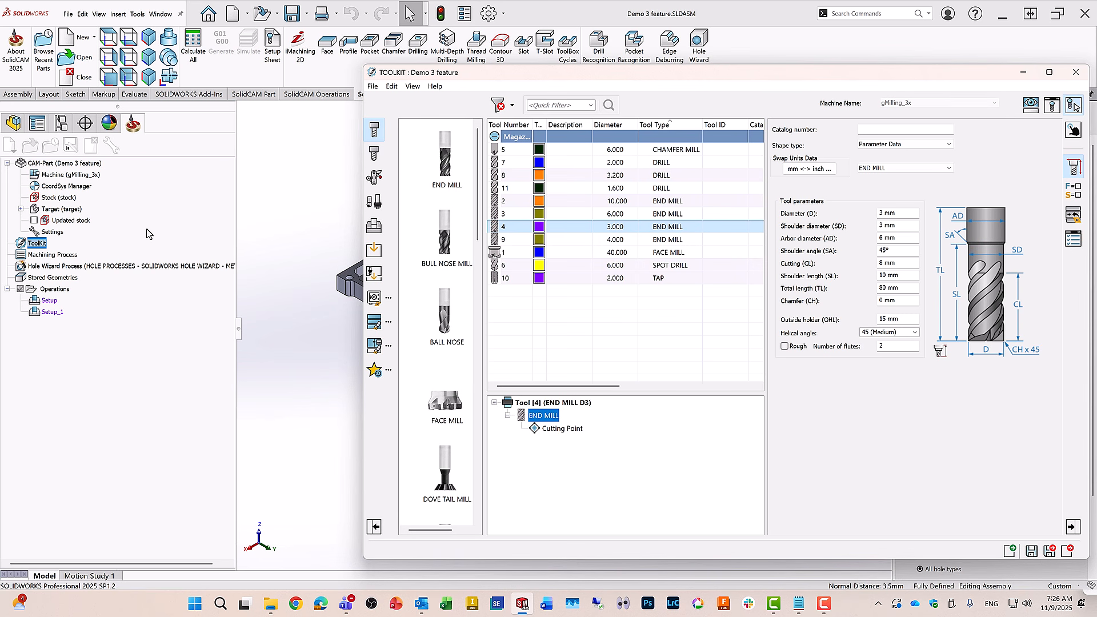
left_click(671, 151)
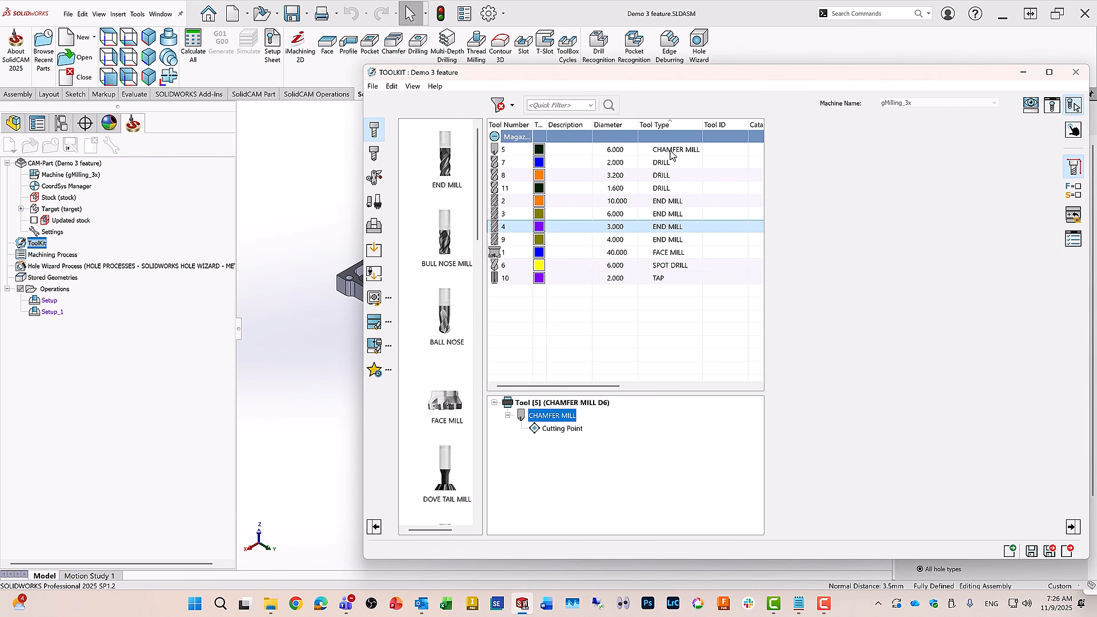
left_click(660, 163)
left_click(660, 176)
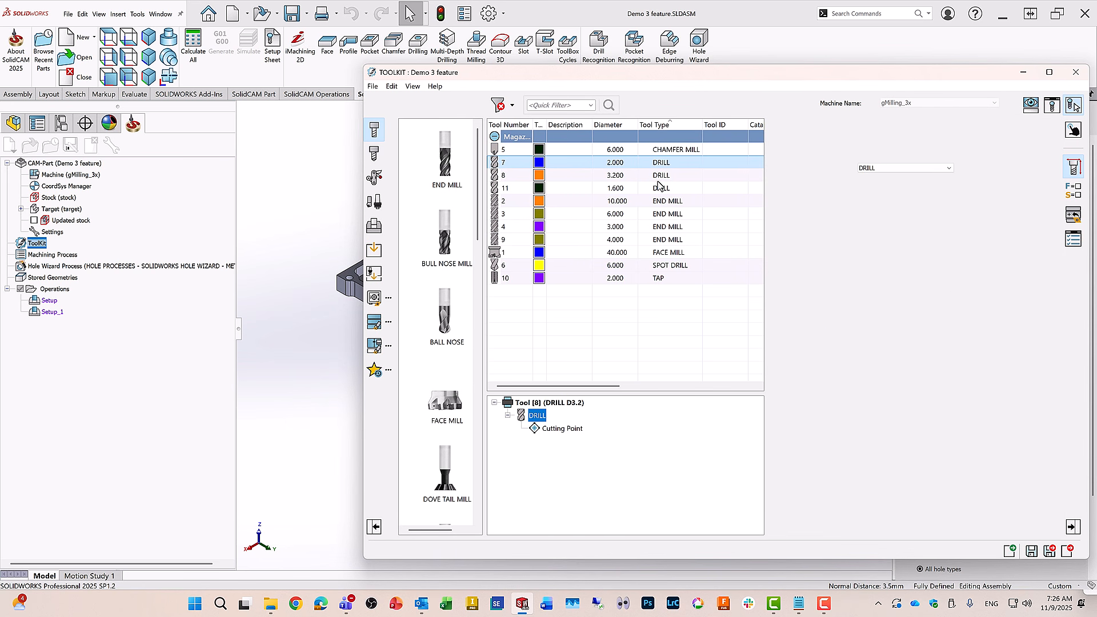
left_click(661, 188)
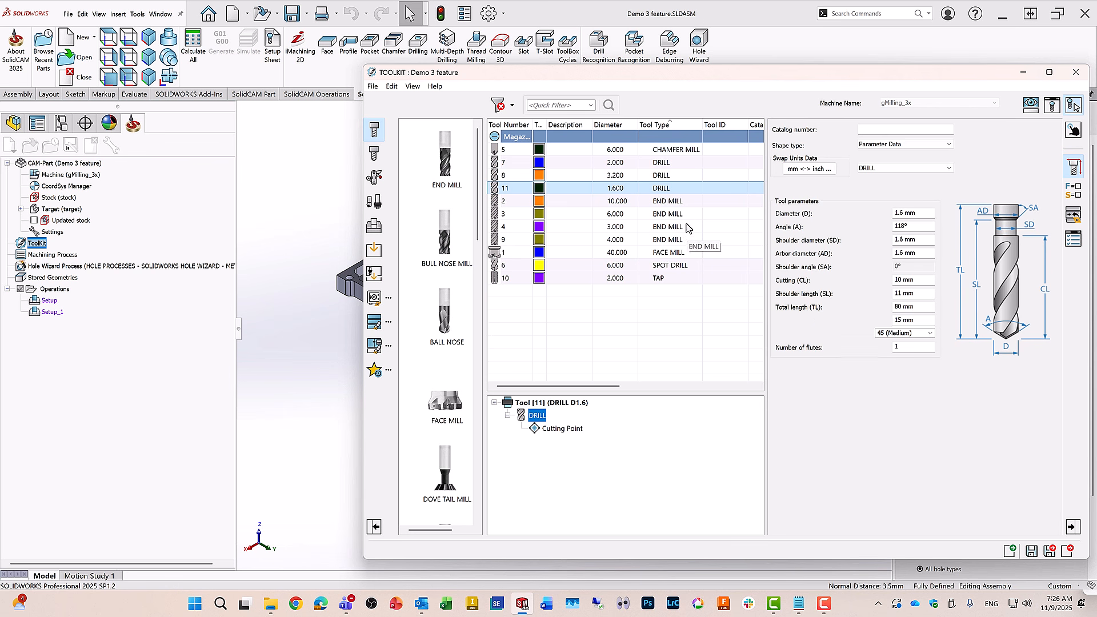
left_click(661, 202)
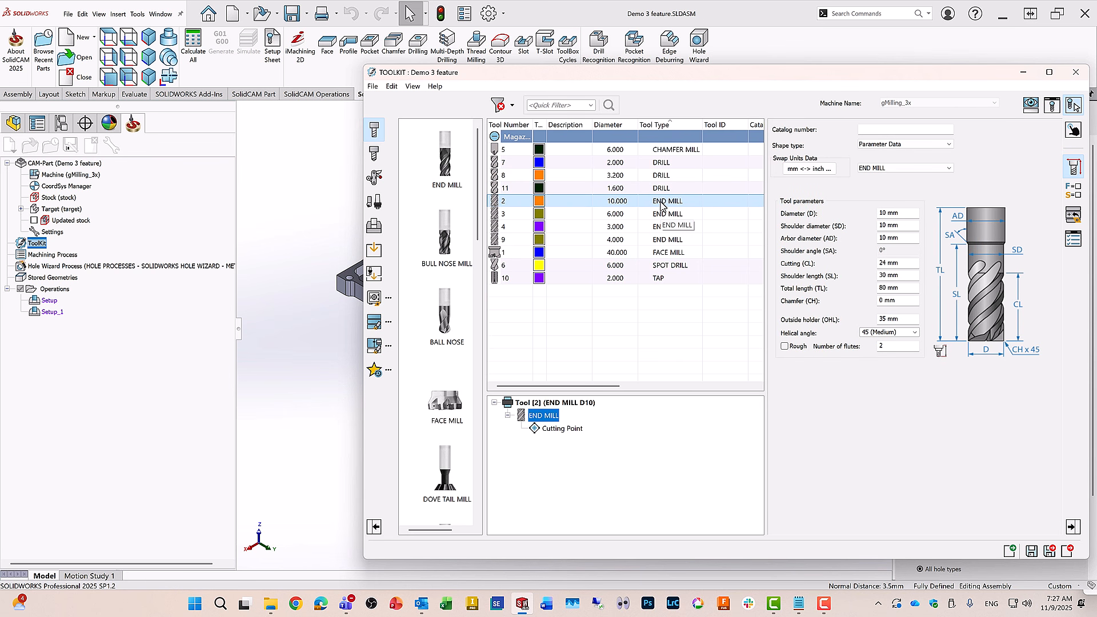
left_click(659, 215)
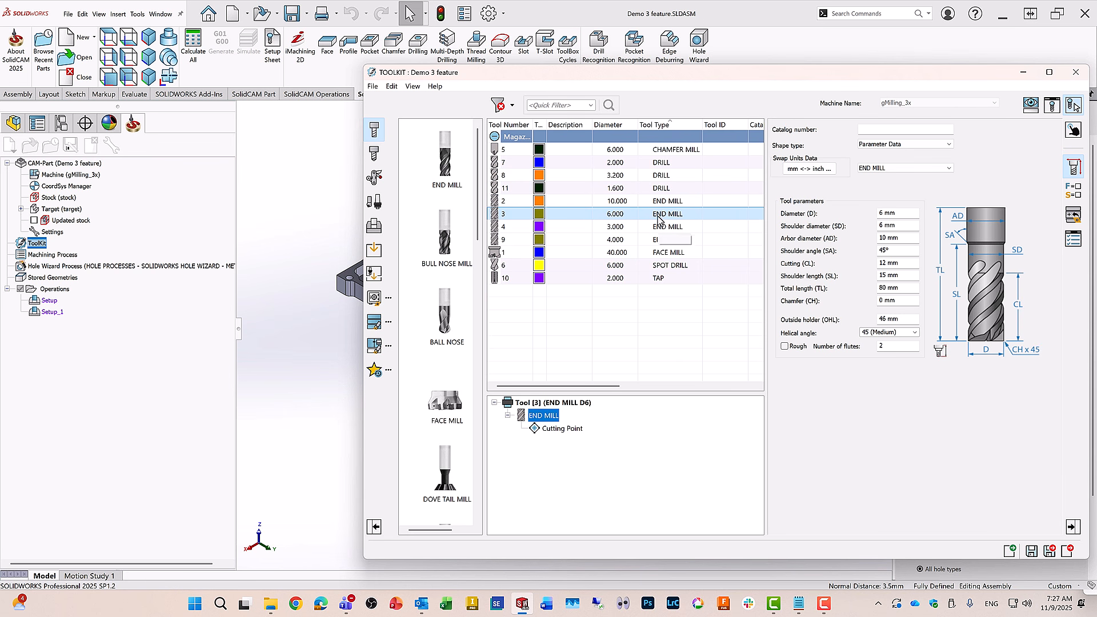
left_click(622, 228)
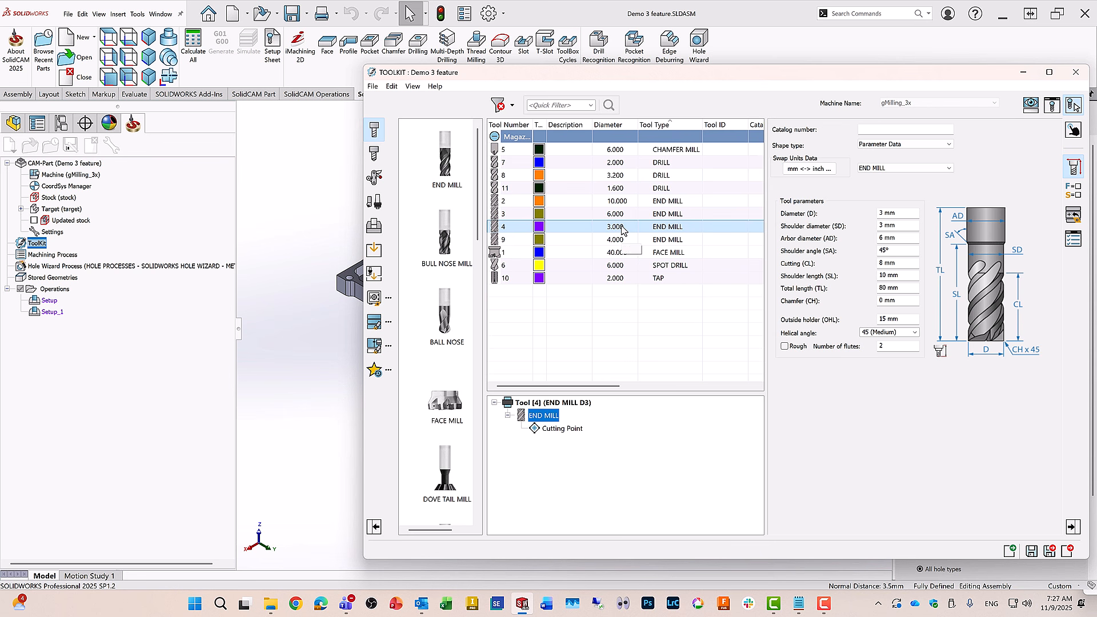
left_click(1049, 106)
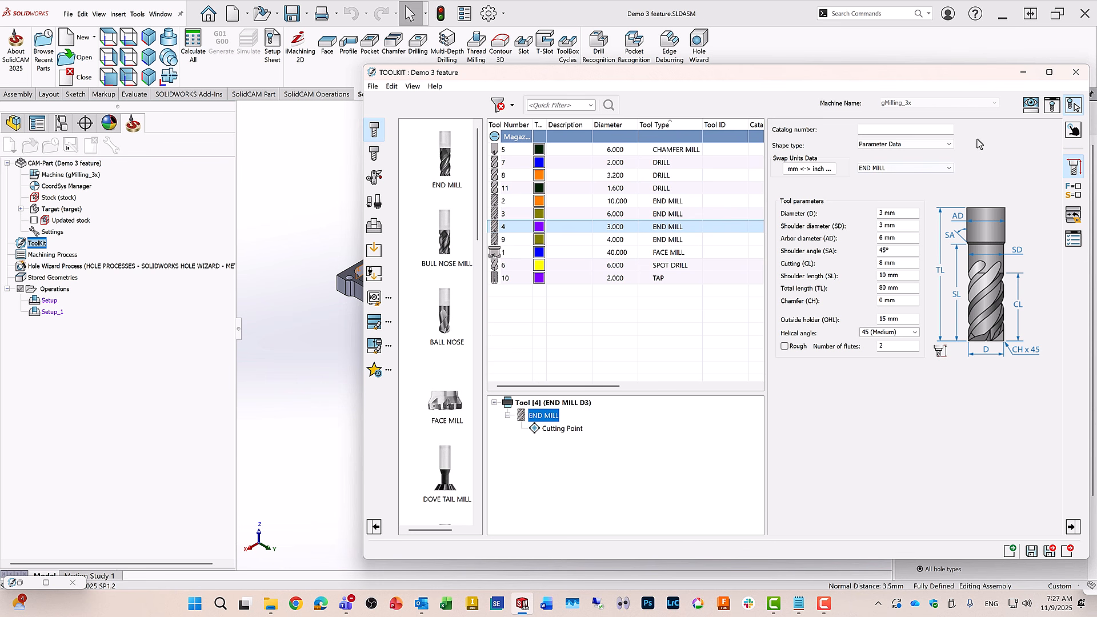
left_click(1070, 551)
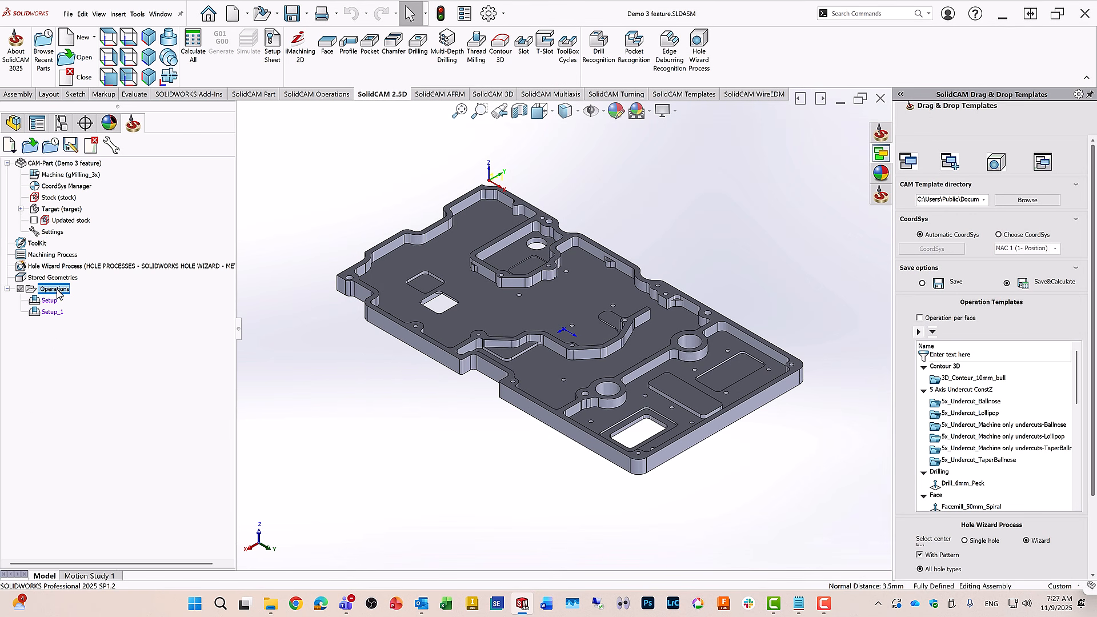
Run CAM Assist on the operations, switch its units to mm, and proceed to the Prepare phase
right_click(57, 292)
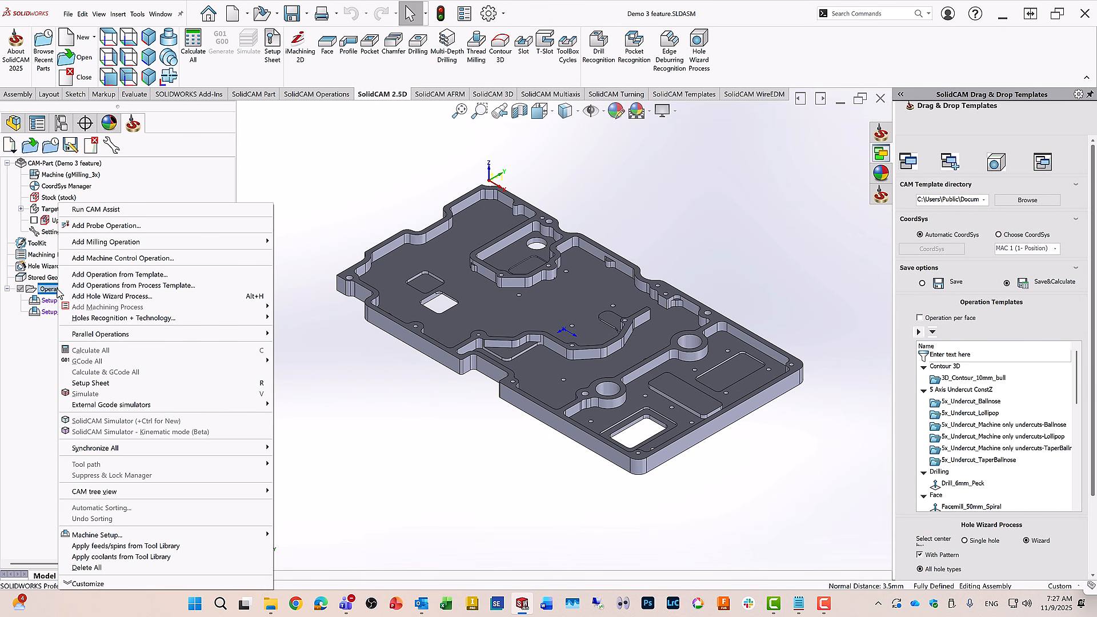
left_click(103, 209)
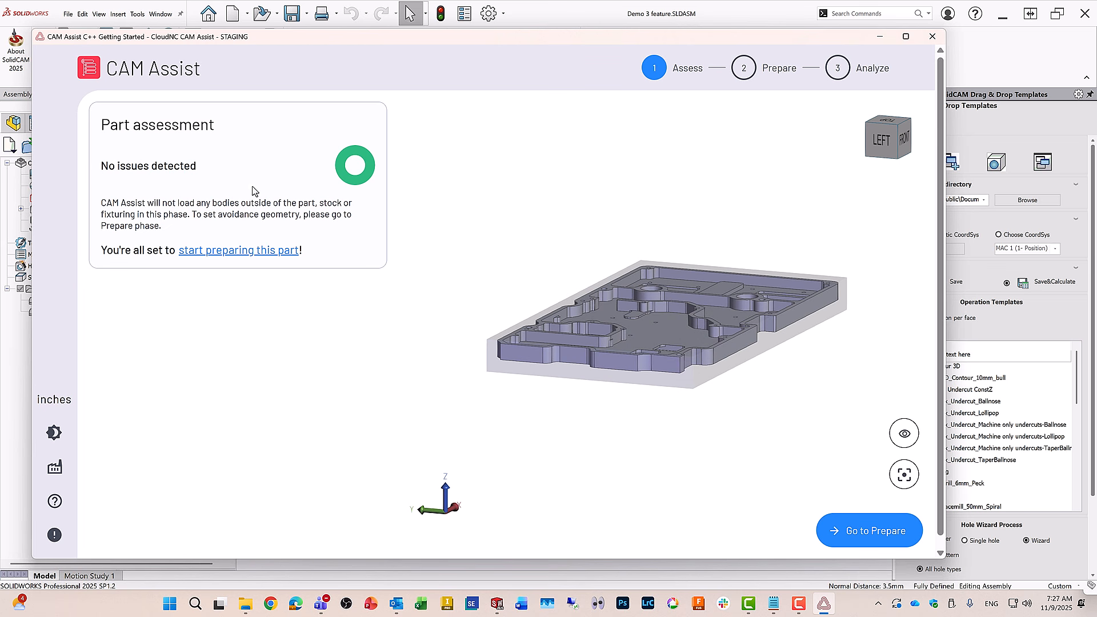
left_click(54, 399)
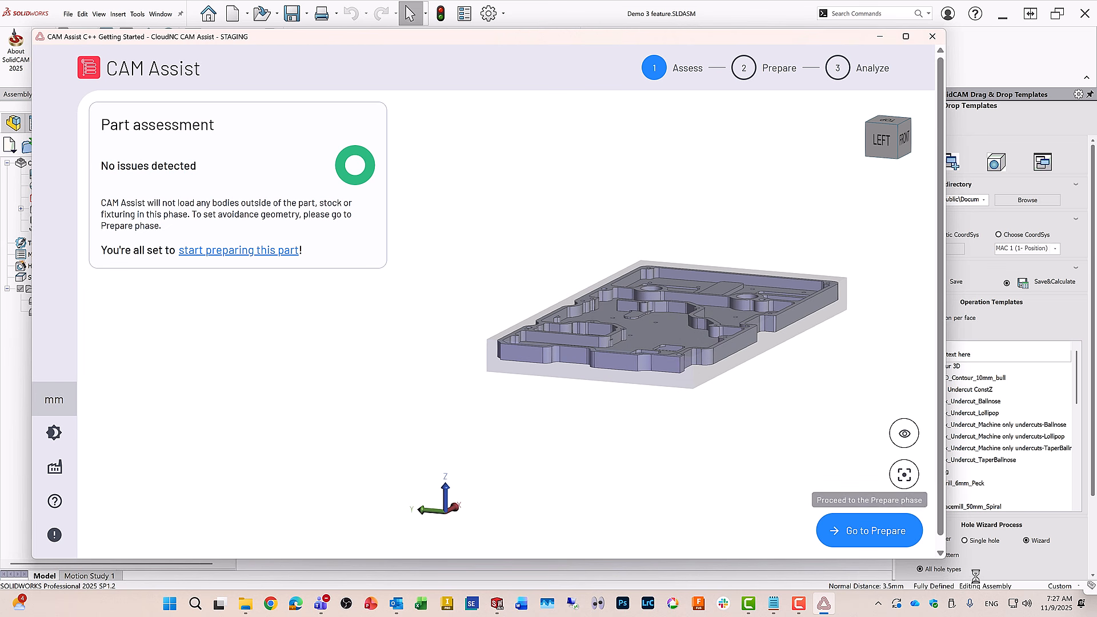
left_click(871, 535)
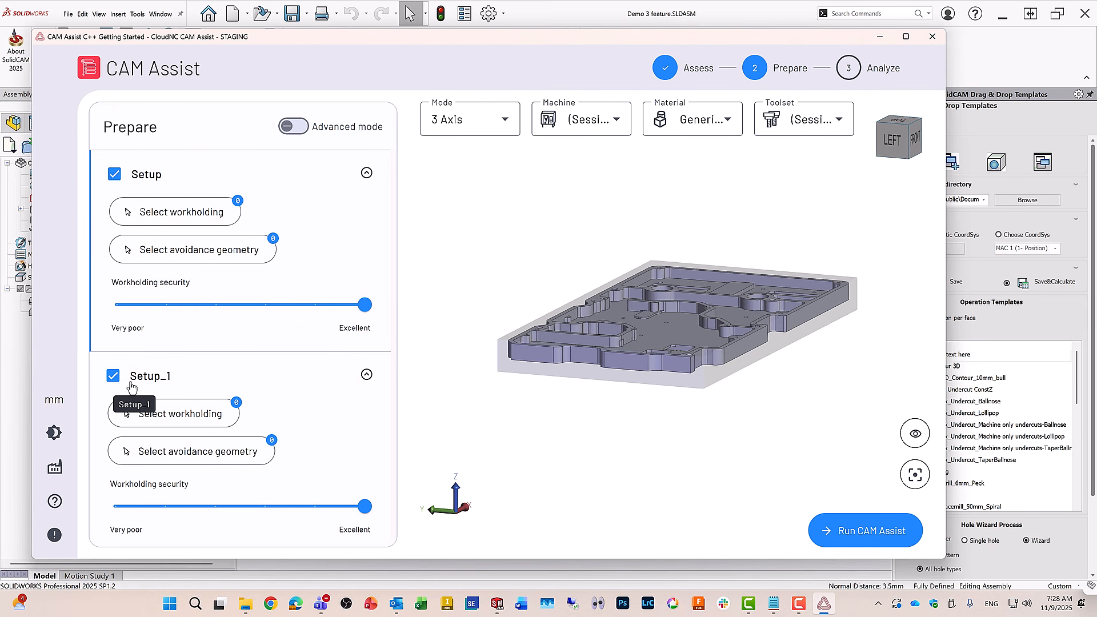
Enable advanced mode in the Prepare phase and review the list of cutting tools
left_click(299, 132)
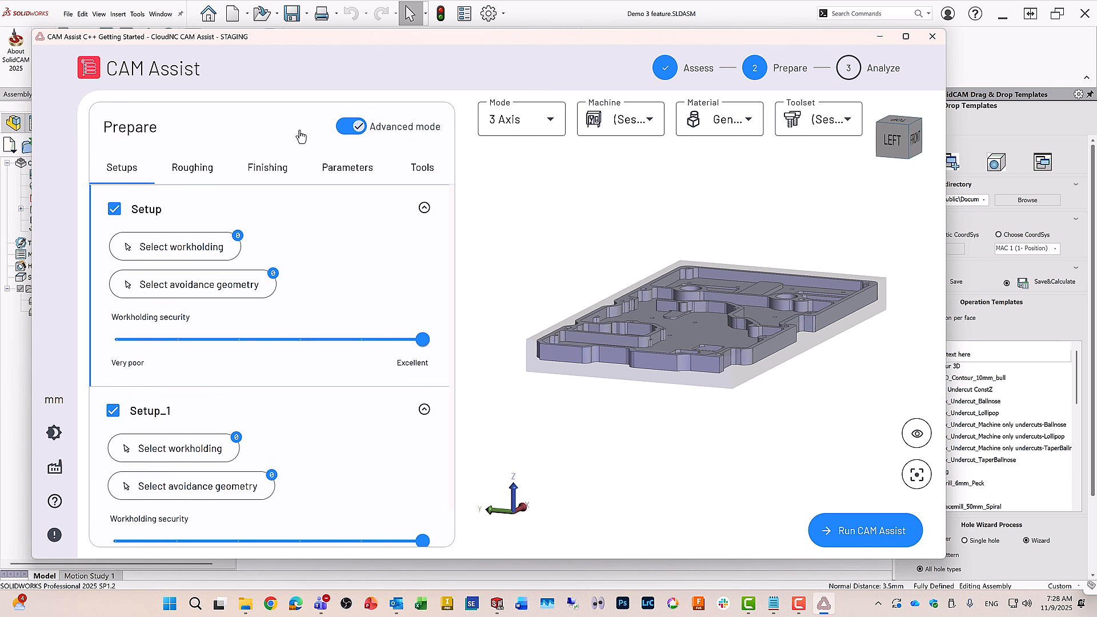
left_click(422, 170)
scroll(361, 366, "down", 2)
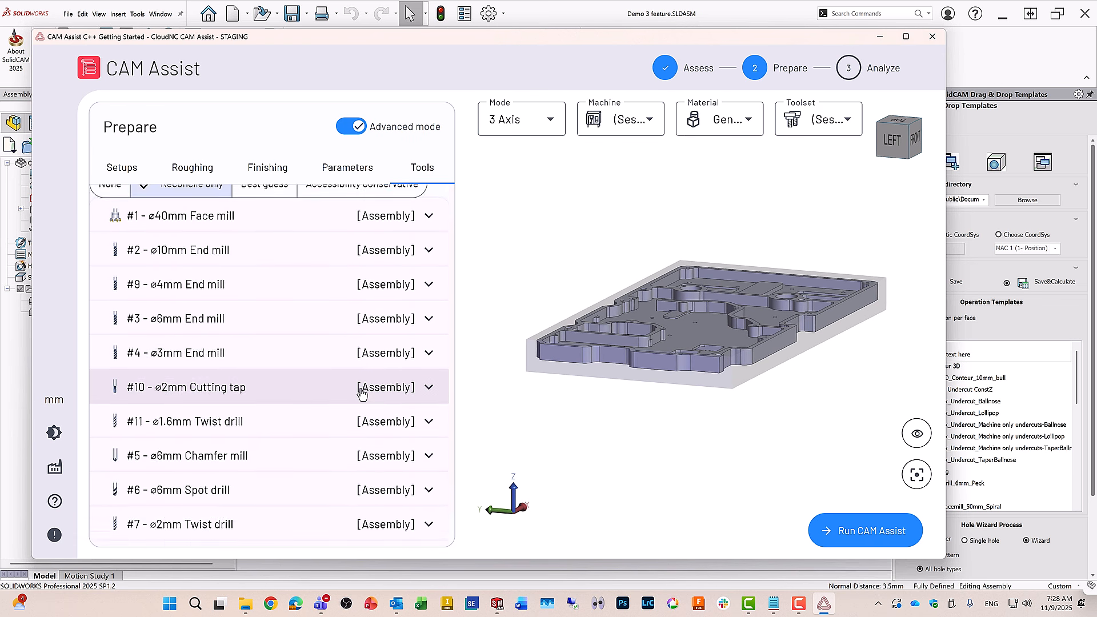
scroll(363, 393, "up", 3)
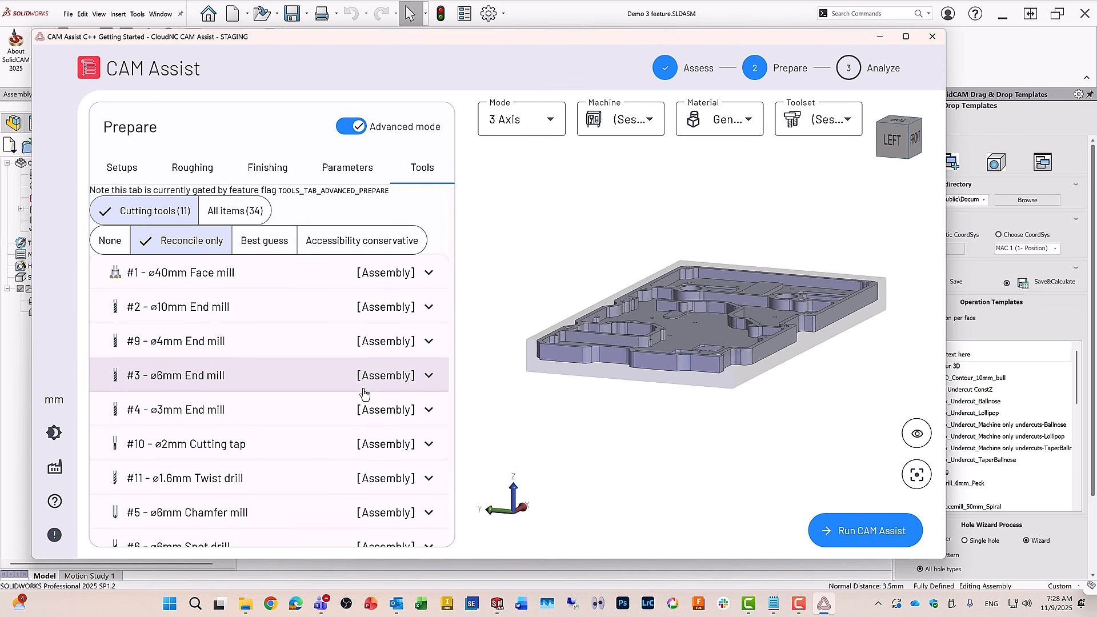
scroll(363, 393, "down", 3)
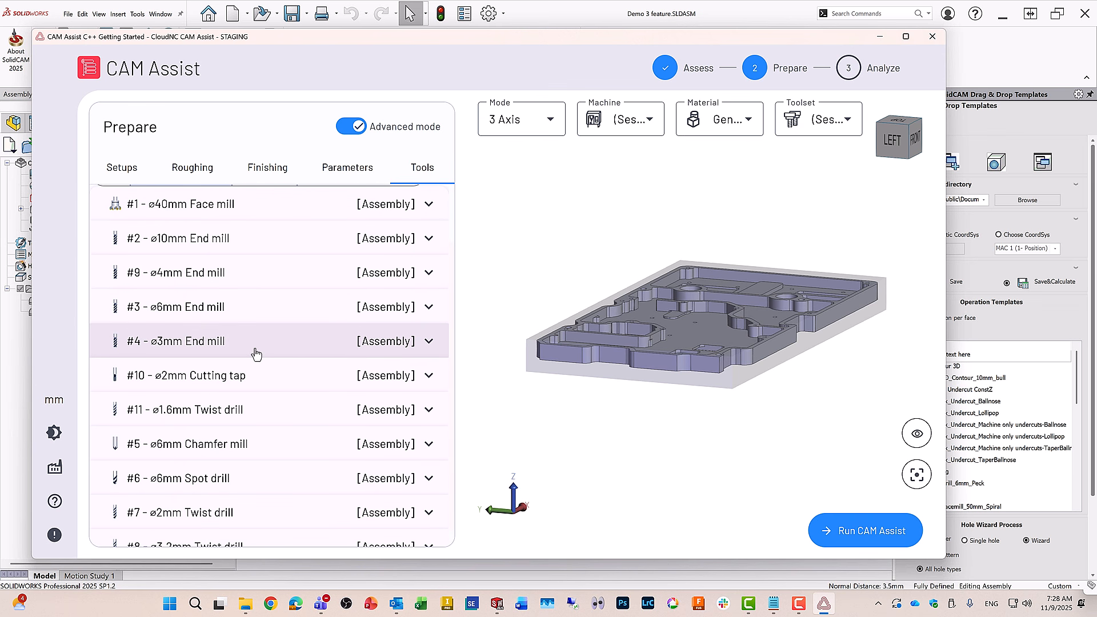
Run the CAM Assist strategy calculation for both setups and examine the faces flagged as unmachinable surface
left_click(843, 535)
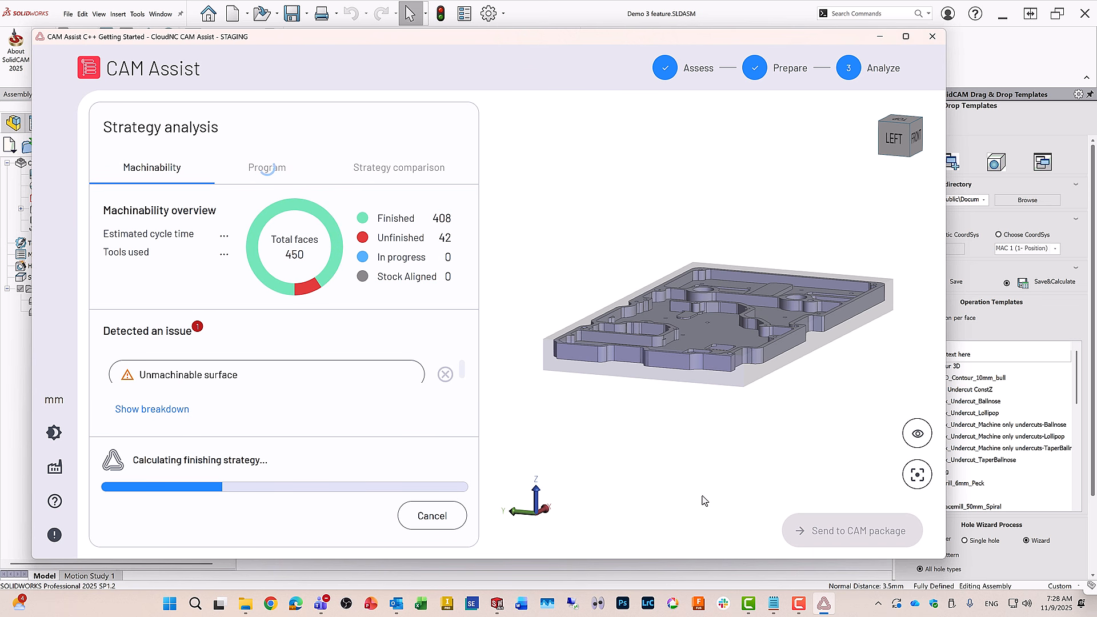
left_click(360, 377)
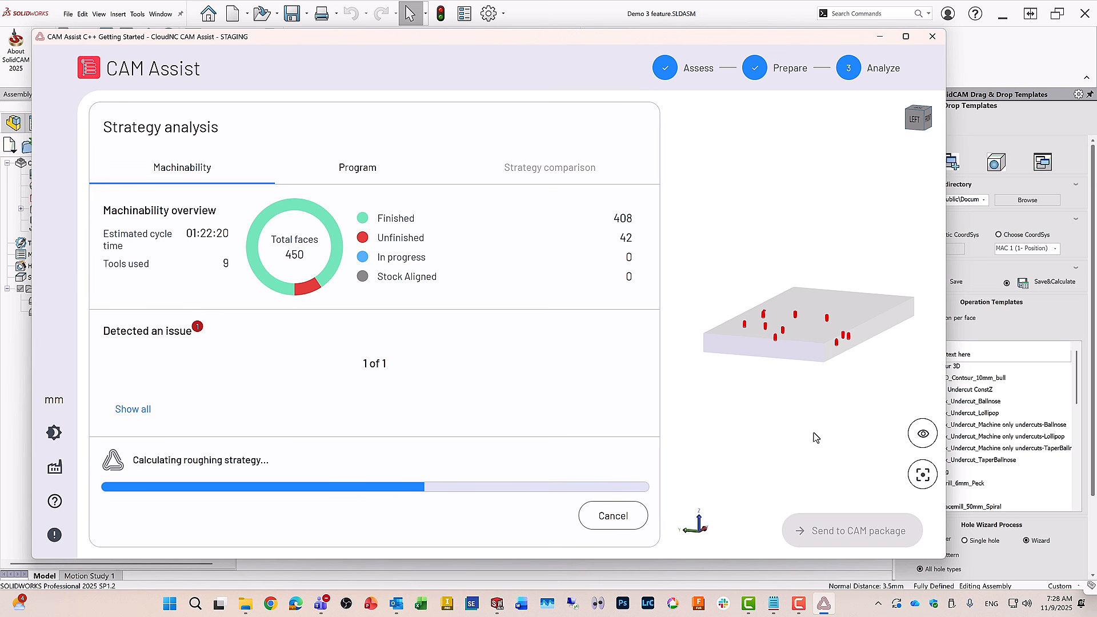
scroll(816, 437, "down", 2)
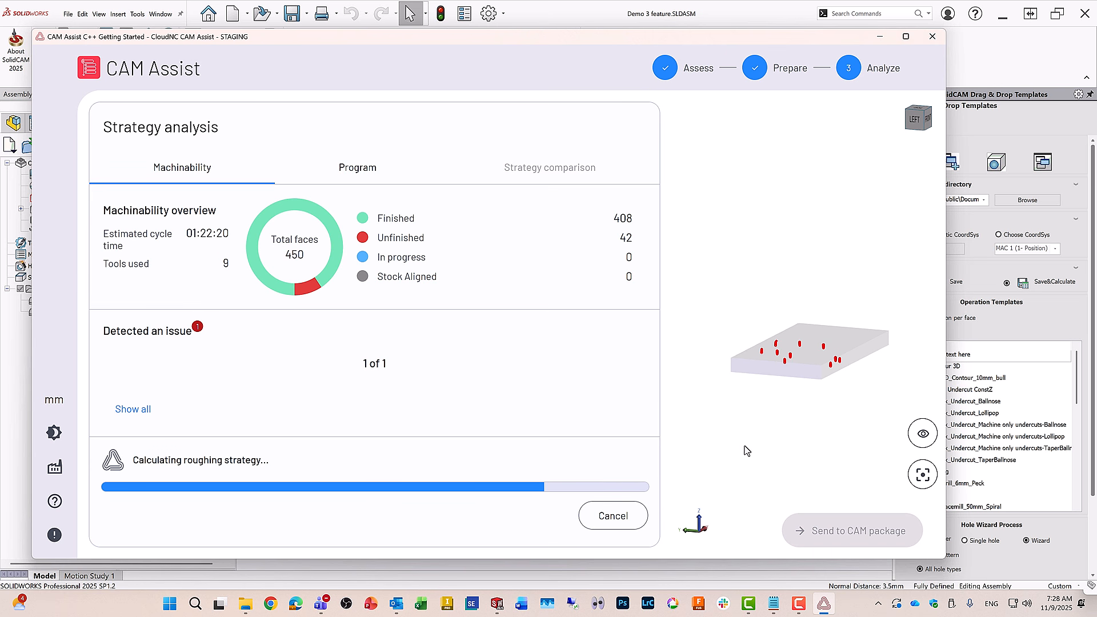
Review the generated program's operations, tools and cycle times for Setup and Setup_1
left_click(346, 178)
scroll(362, 351, "down", 2)
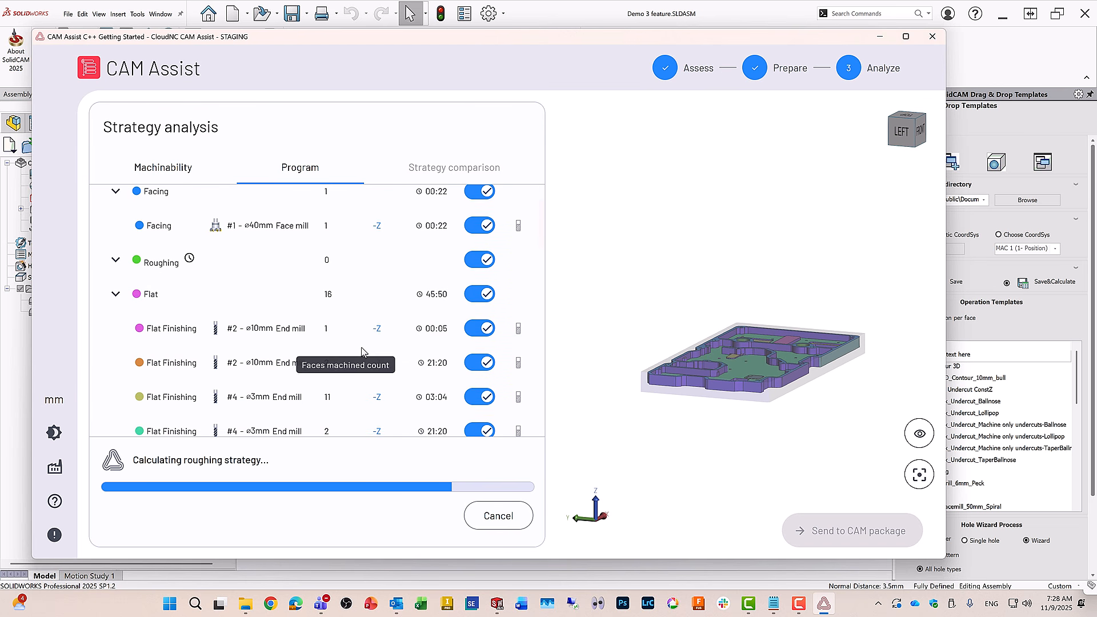
scroll(361, 351, "up", 2)
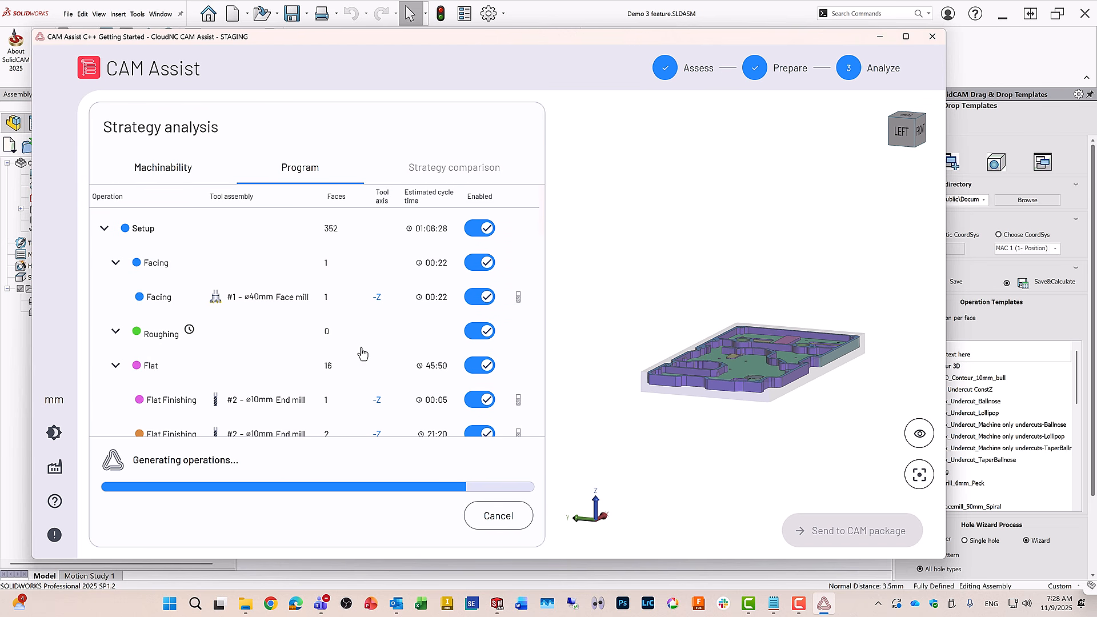
scroll(362, 351, "down", 2)
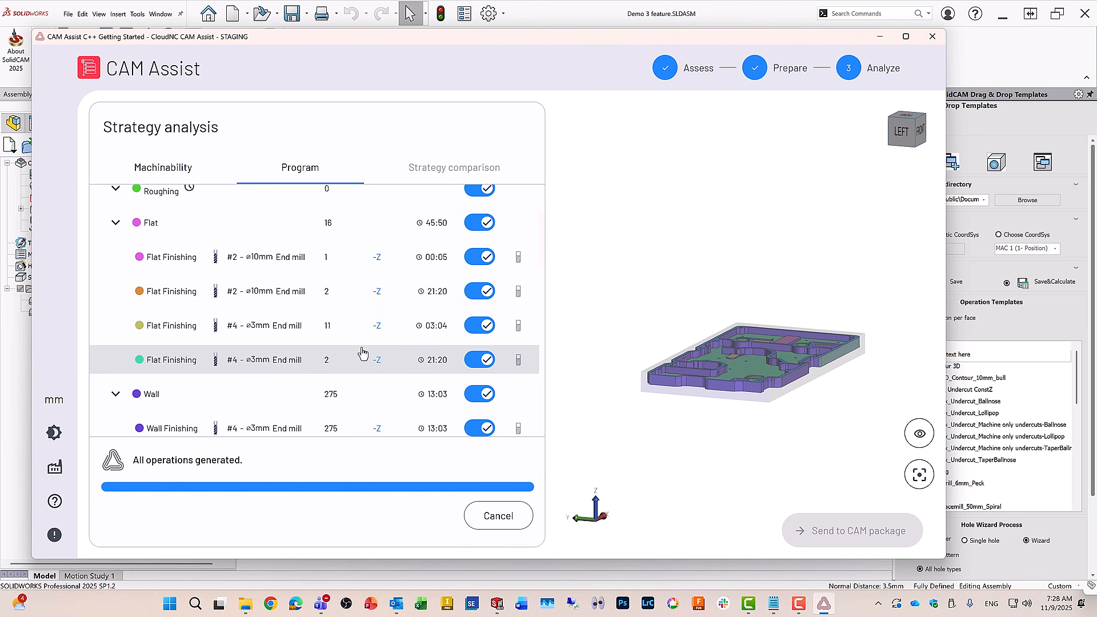
scroll(361, 351, "down", 2)
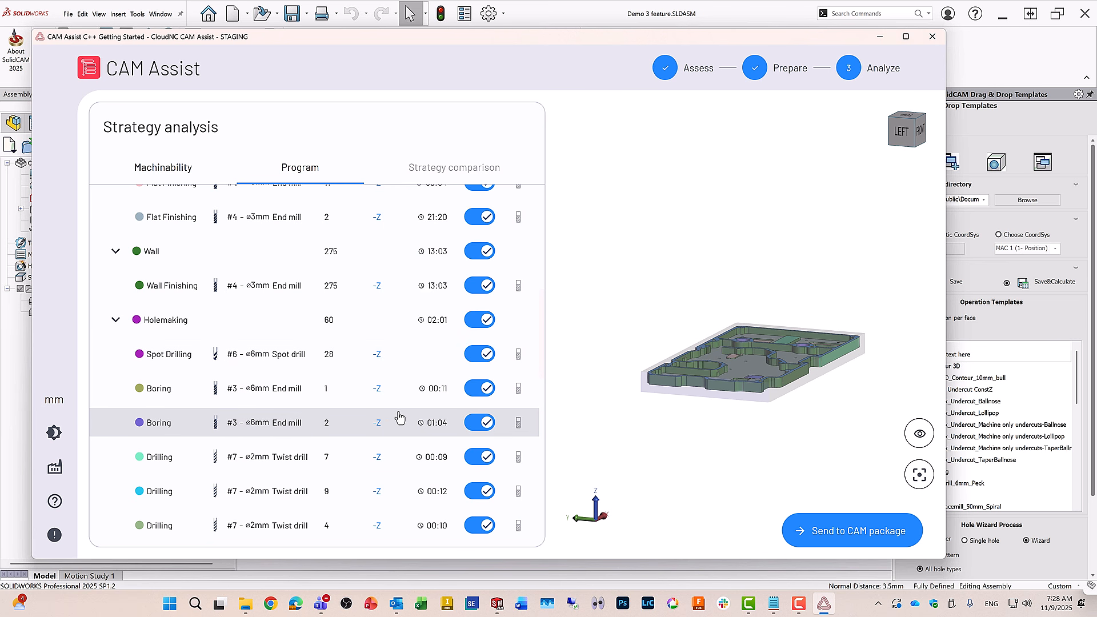
scroll(345, 409, "down", 6)
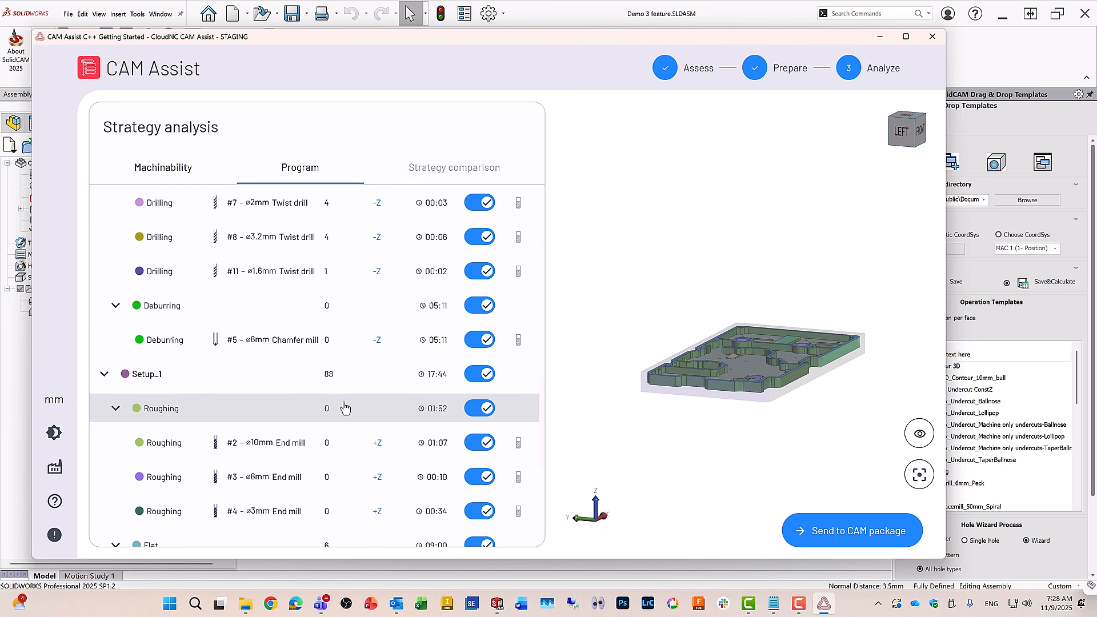
scroll(344, 407, "down", 2)
scroll(344, 407, "down", 4)
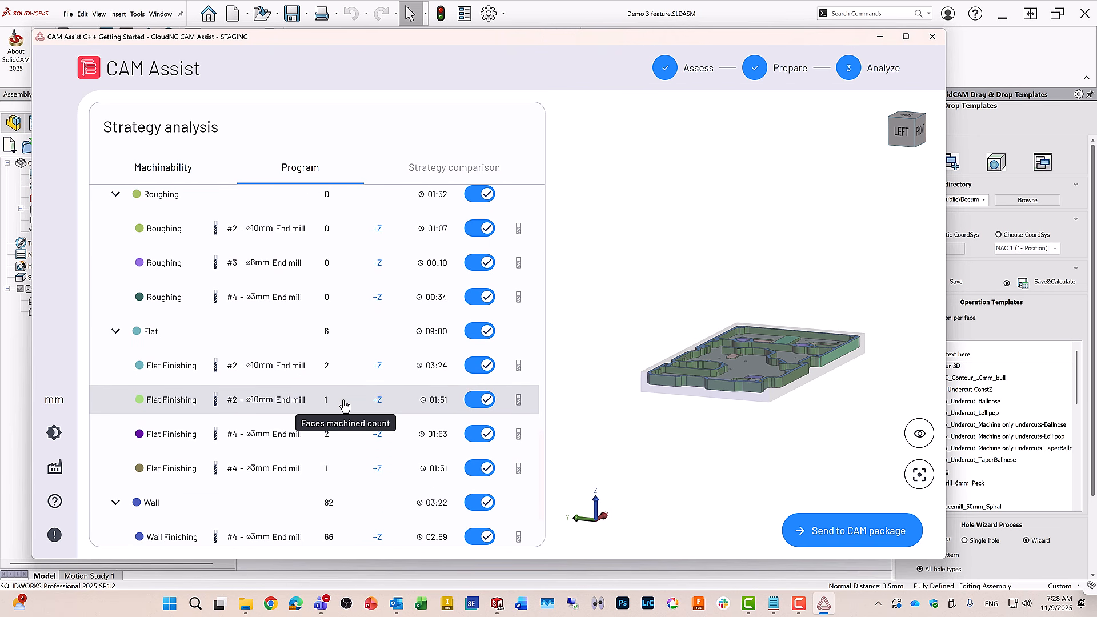
scroll(344, 405, "down", 1)
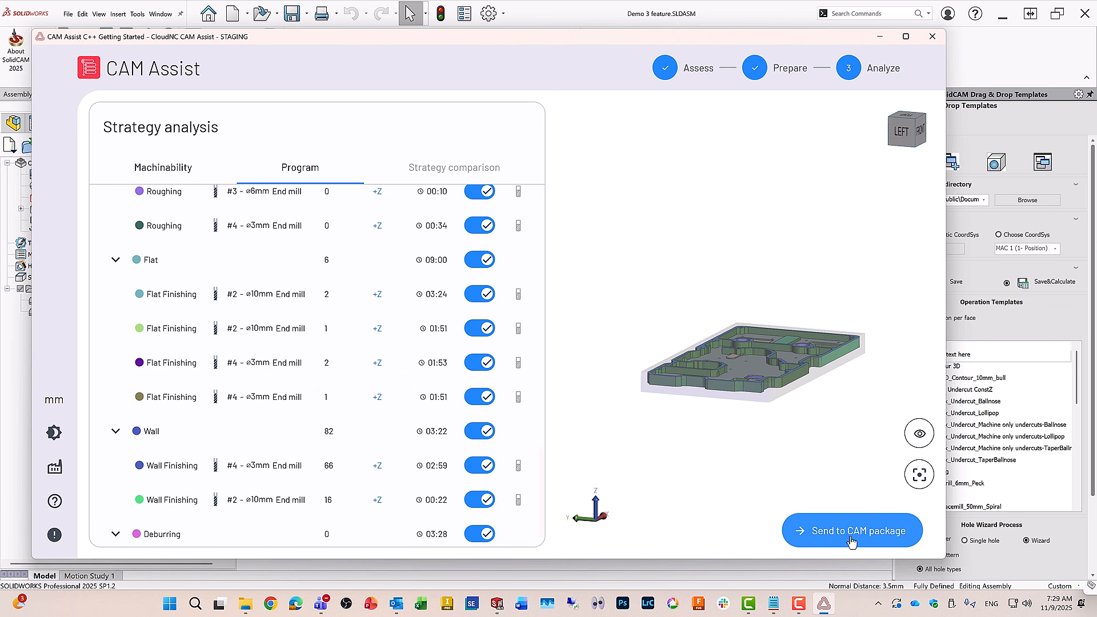
Send the generated program to the CAM package, close CAM Assist, and calculate all operations of both setups
left_click(931, 38)
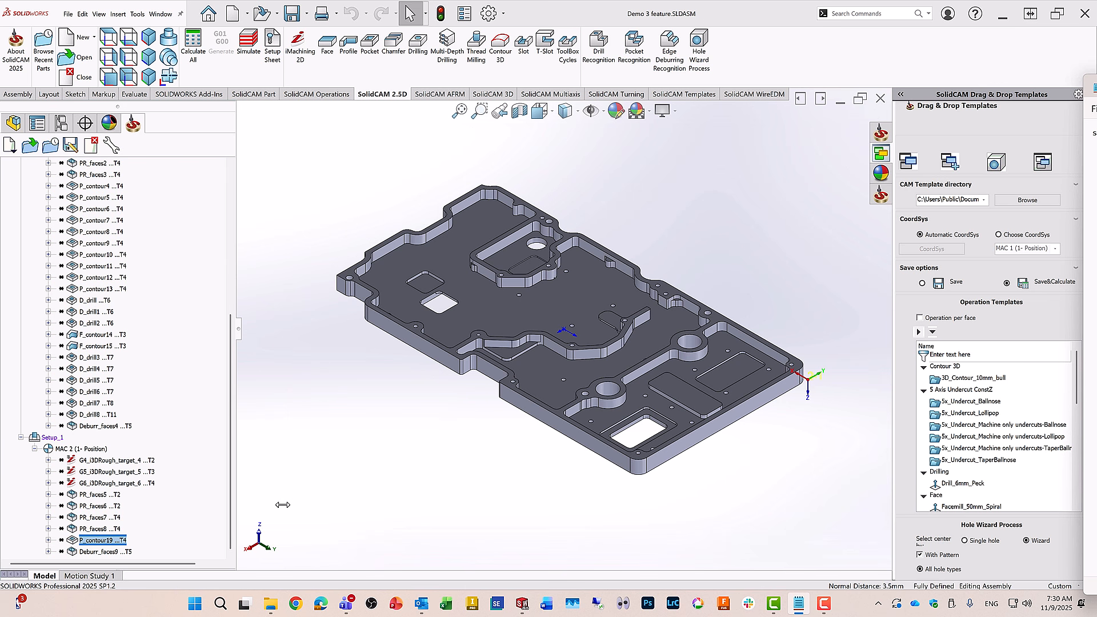
scroll(175, 396, "up", 10)
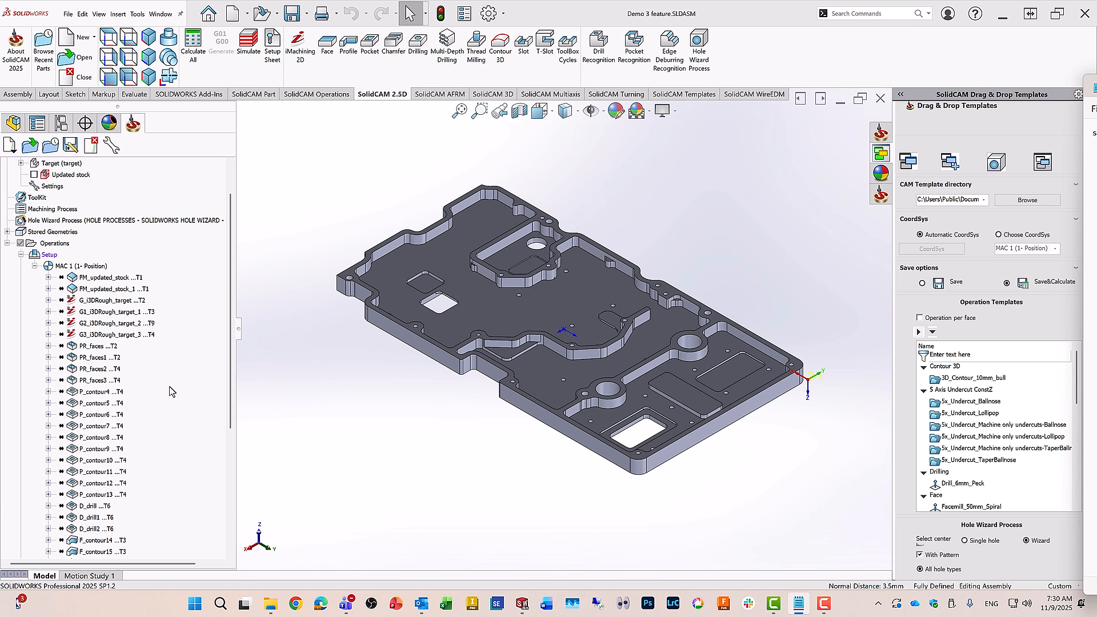
right_click(52, 289)
left_click(312, 164)
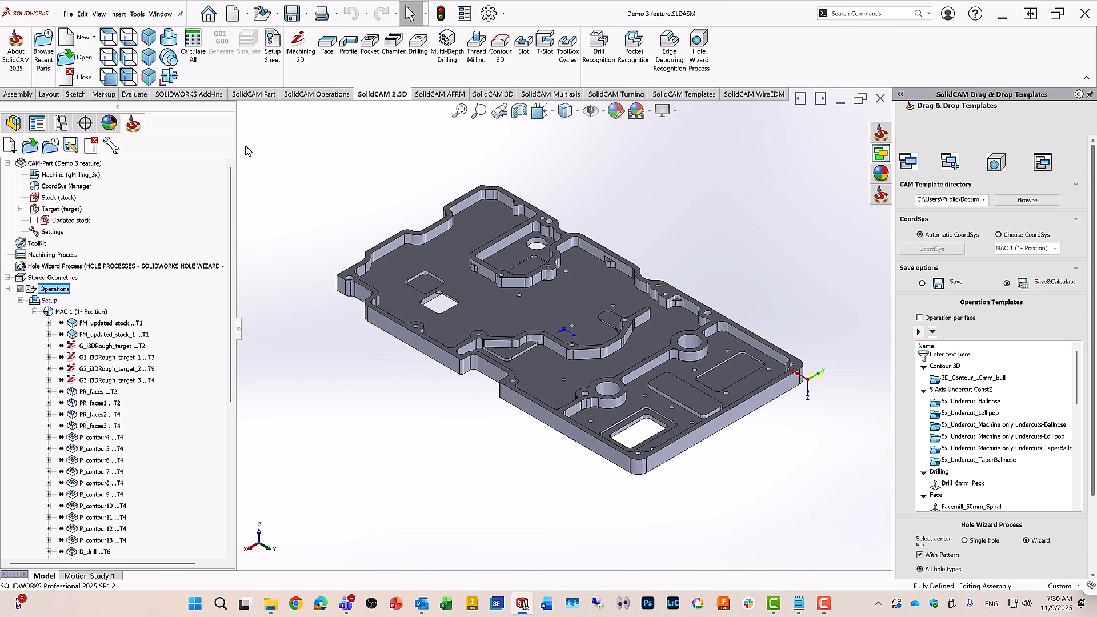
left_click(193, 43)
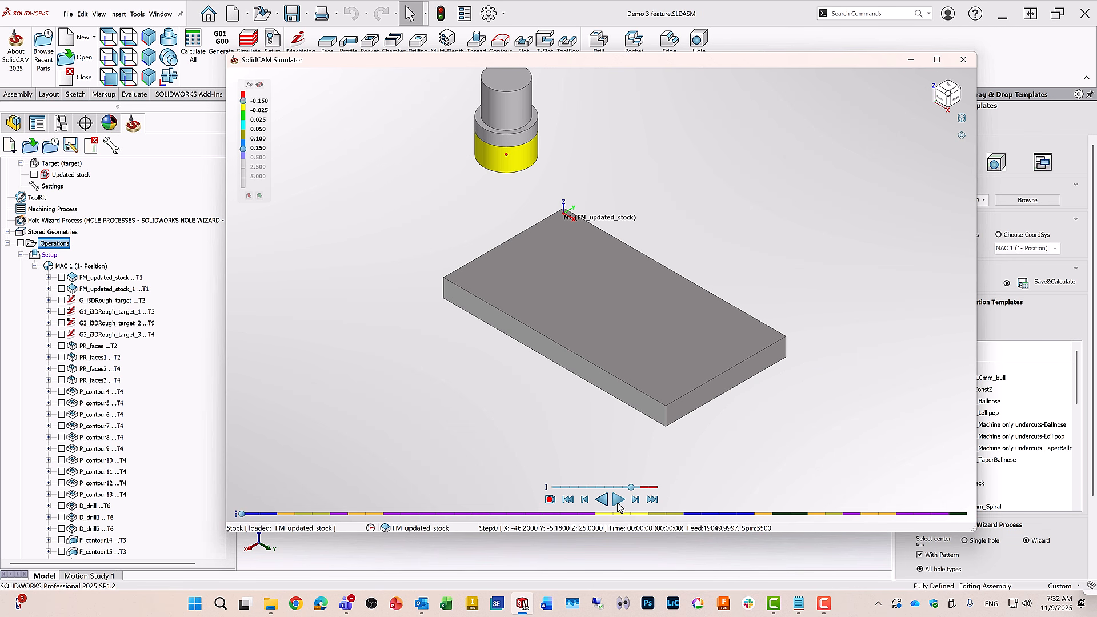
Run the machining simulation of all operations through both setups, following the rough cuts on the part's second side
left_click(619, 500)
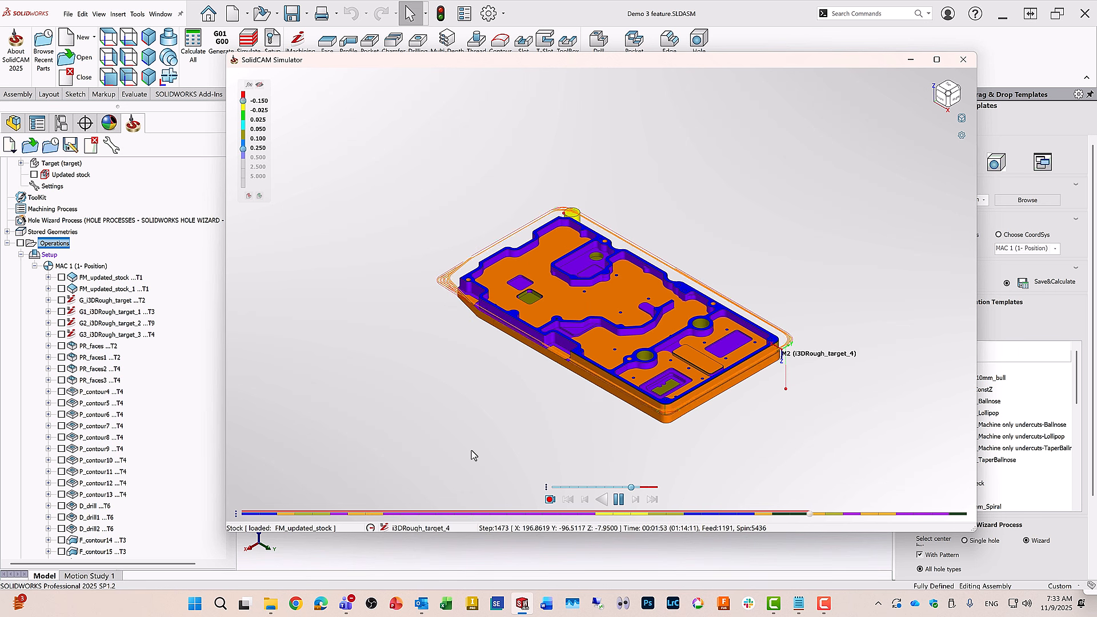
middle_click_drag(569, 430, 568, 355)
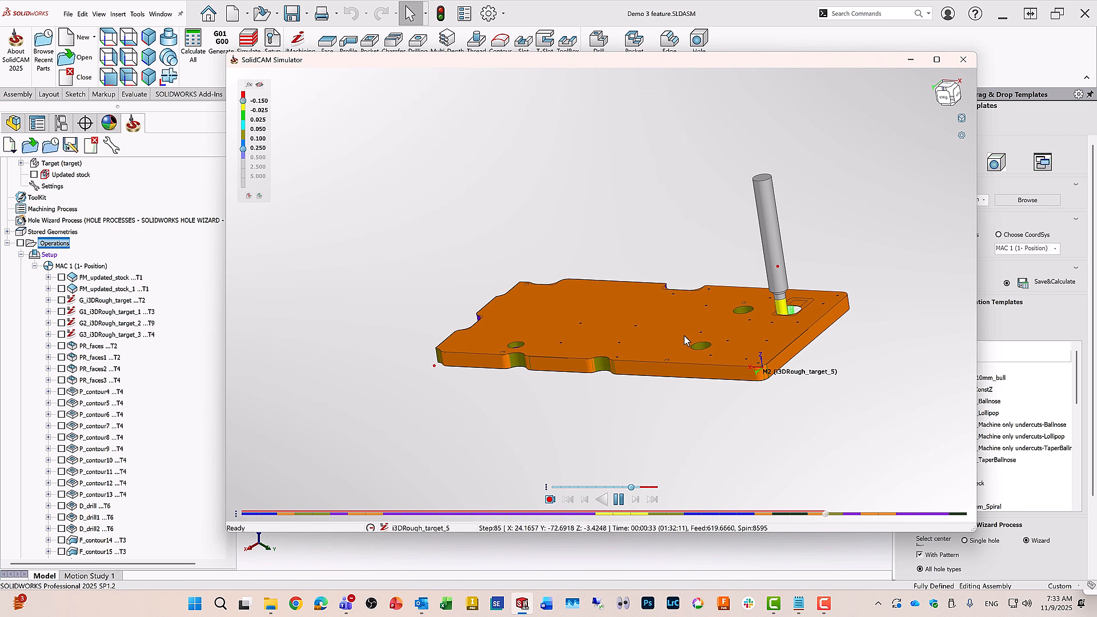
middle_click_drag(788, 311, 780, 306)
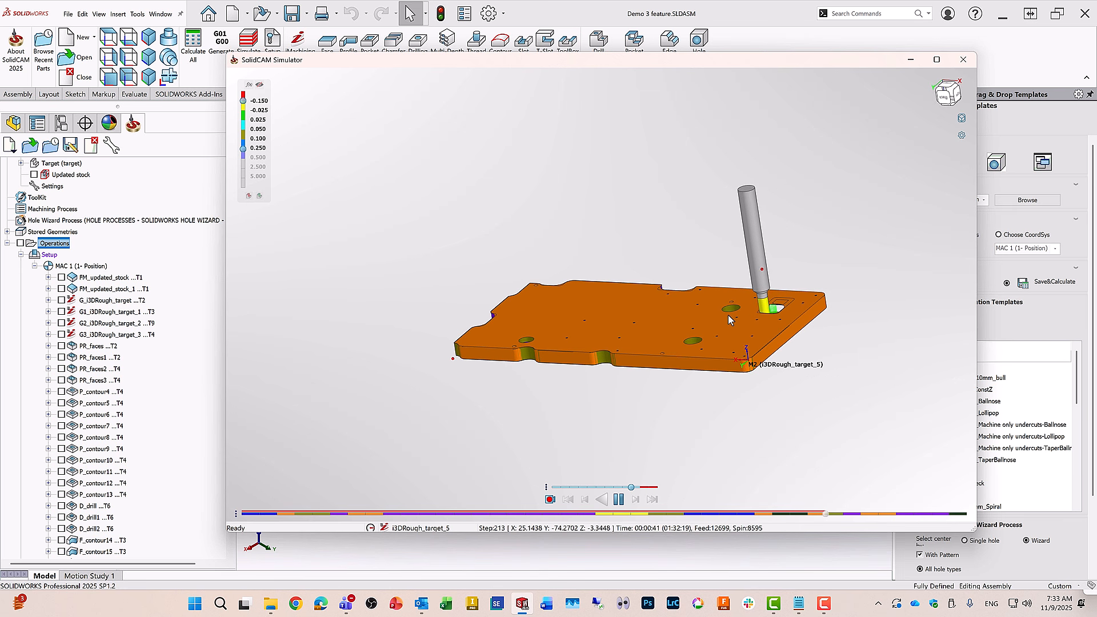
scroll(728, 317, "up", 2)
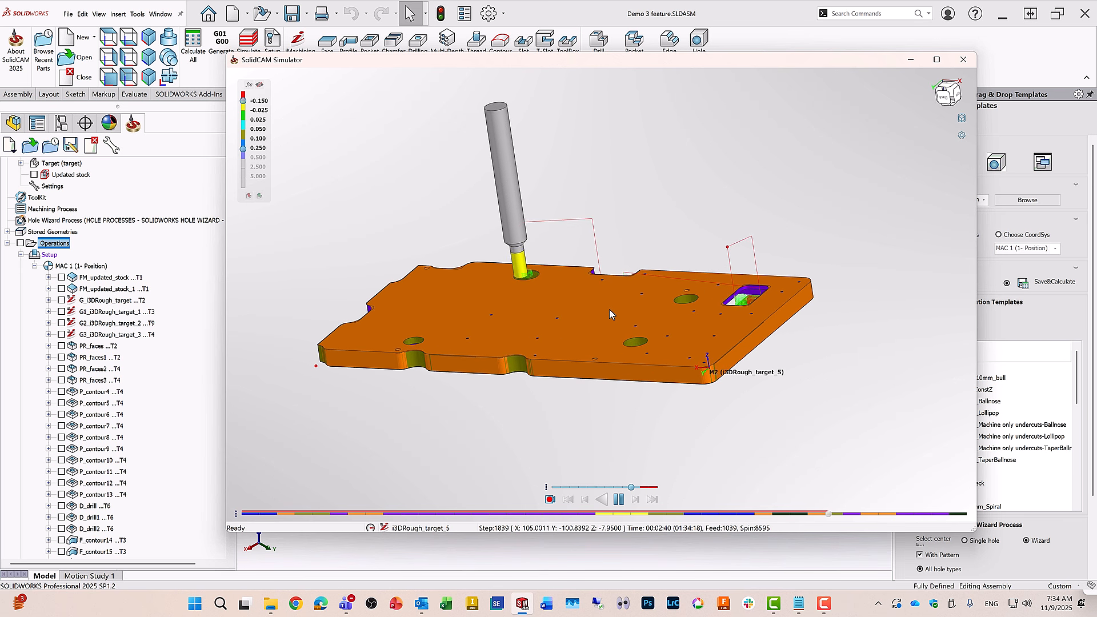
middle_click_drag(609, 310, 550, 269)
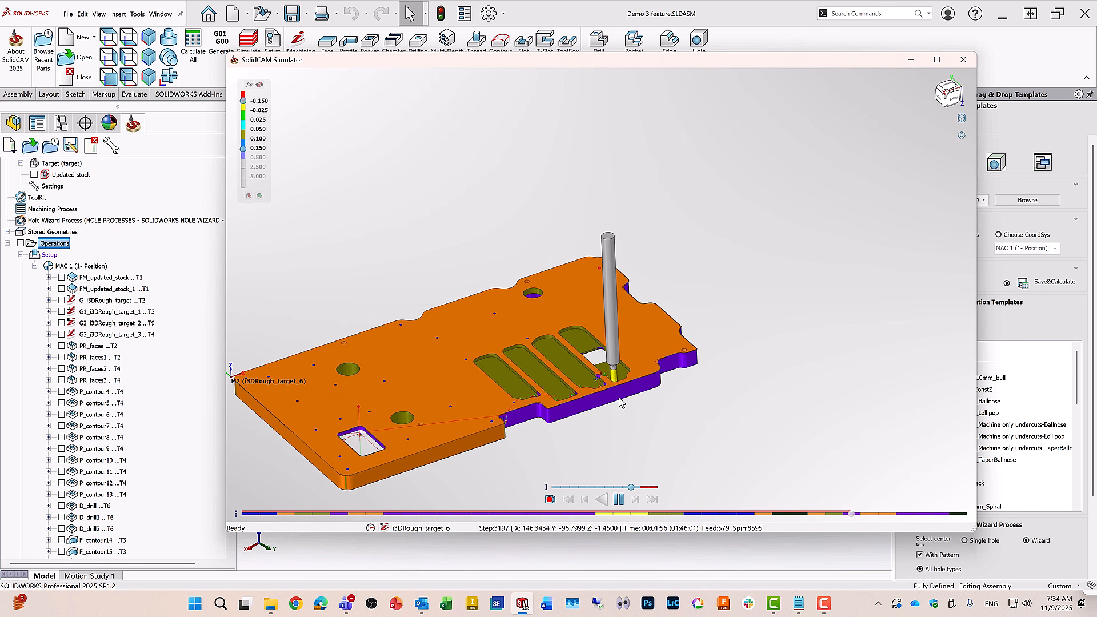
scroll(622, 403, "up", 5)
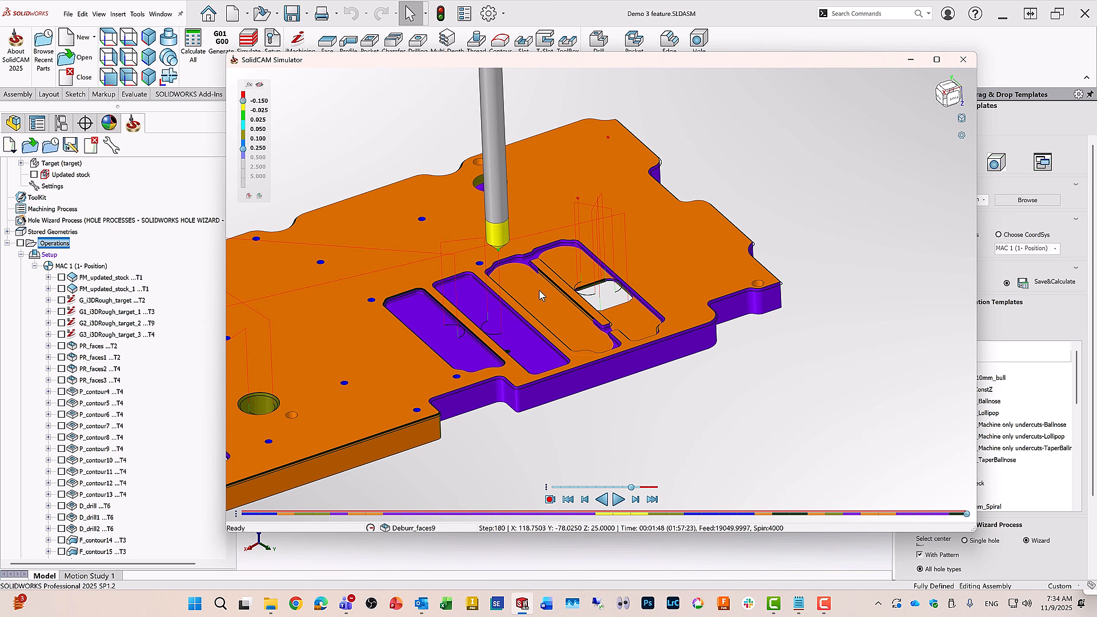
Examine the simulated part's slotted pockets up close, and check the machined faces on both sides
scroll(603, 337, "down", 1)
scroll(602, 334, "up", 2)
scroll(601, 326, "down", 1)
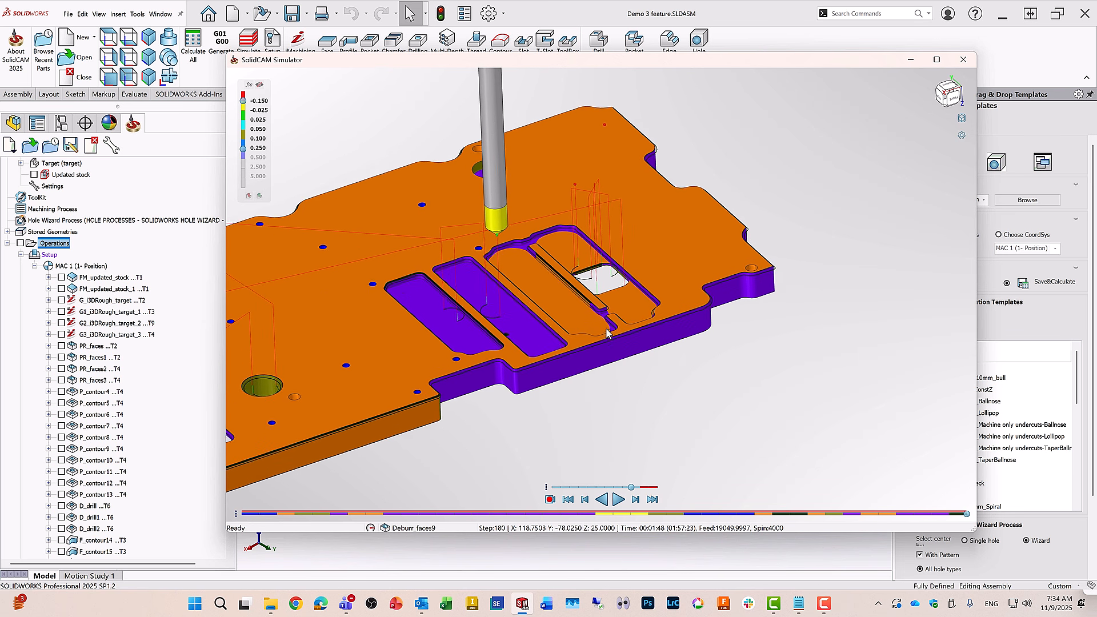
scroll(598, 311, "up", 2)
scroll(596, 302, "up", 2)
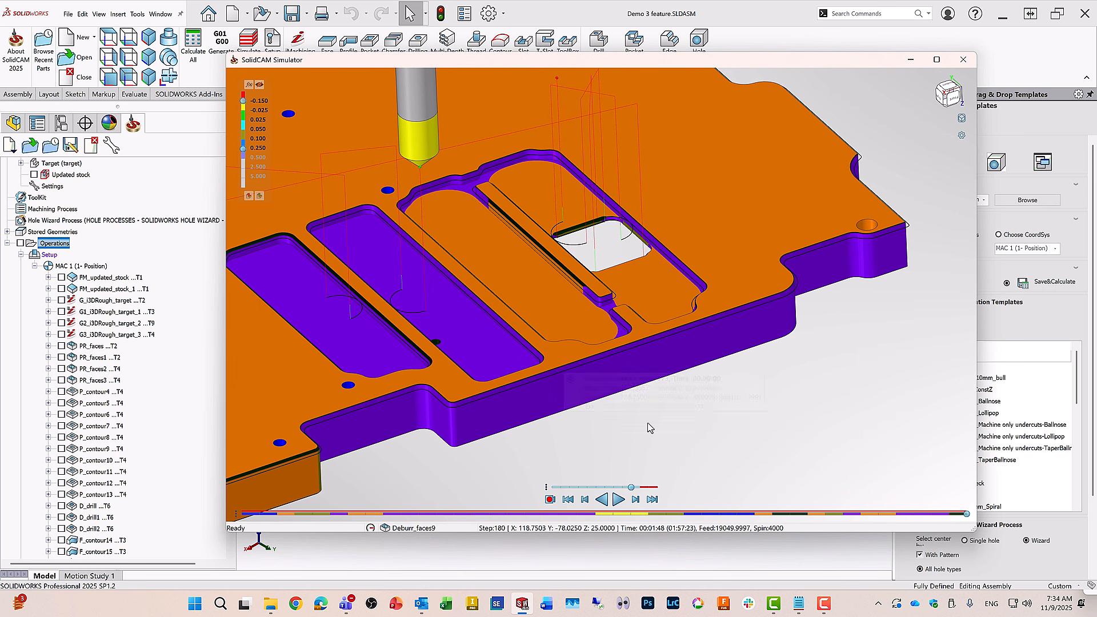
scroll(650, 428, "down", 3)
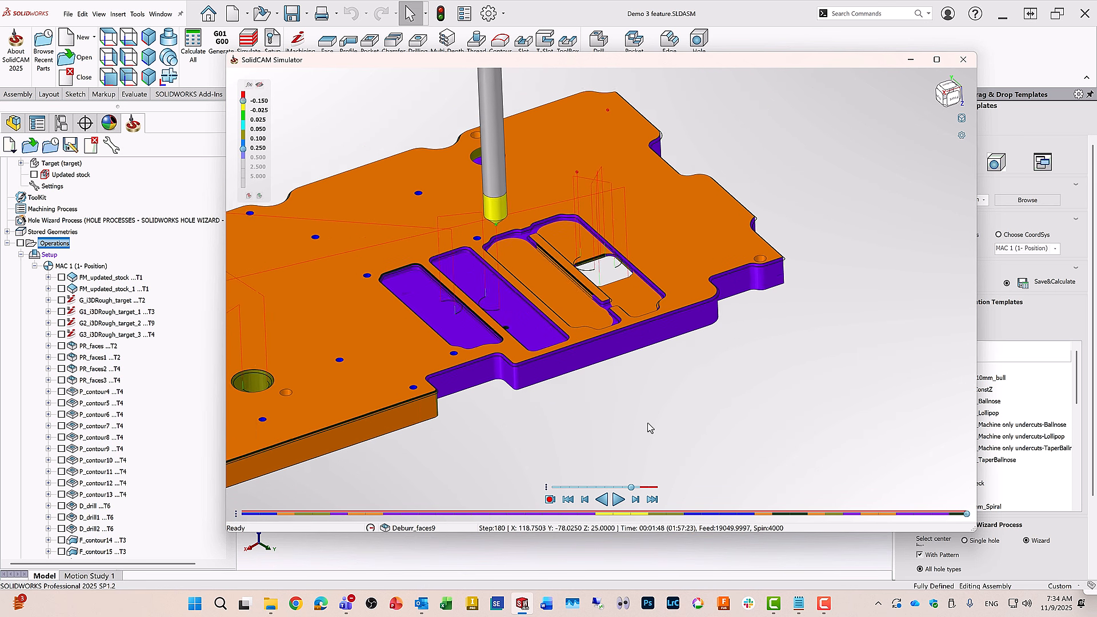
scroll(572, 422, "down", 2)
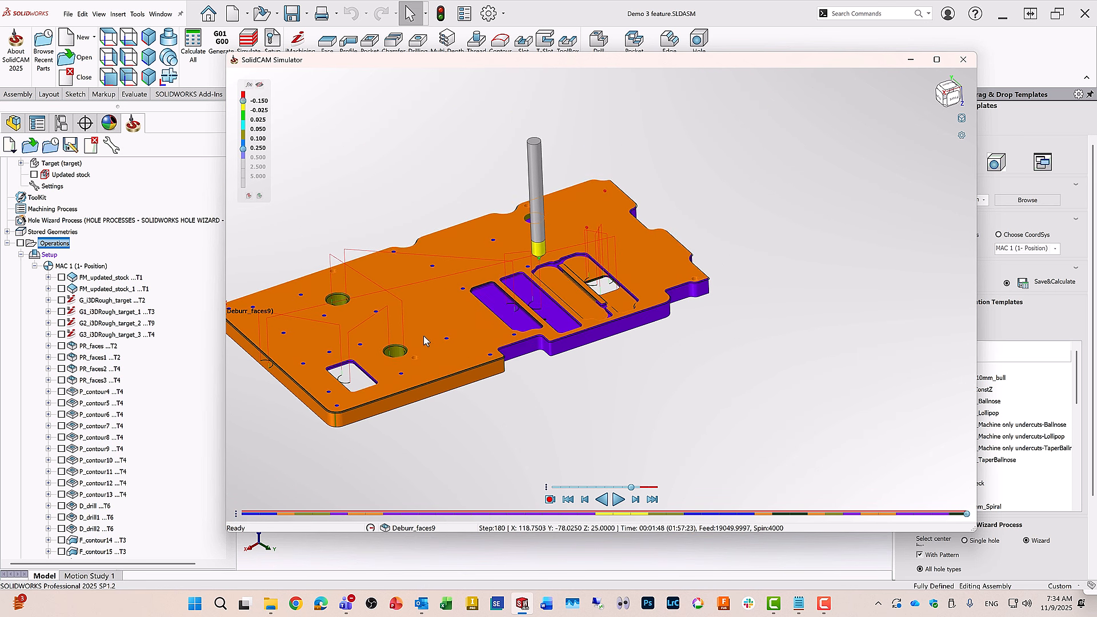
middle_click_drag(425, 336, 460, 252)
scroll(700, 236, "down", 1)
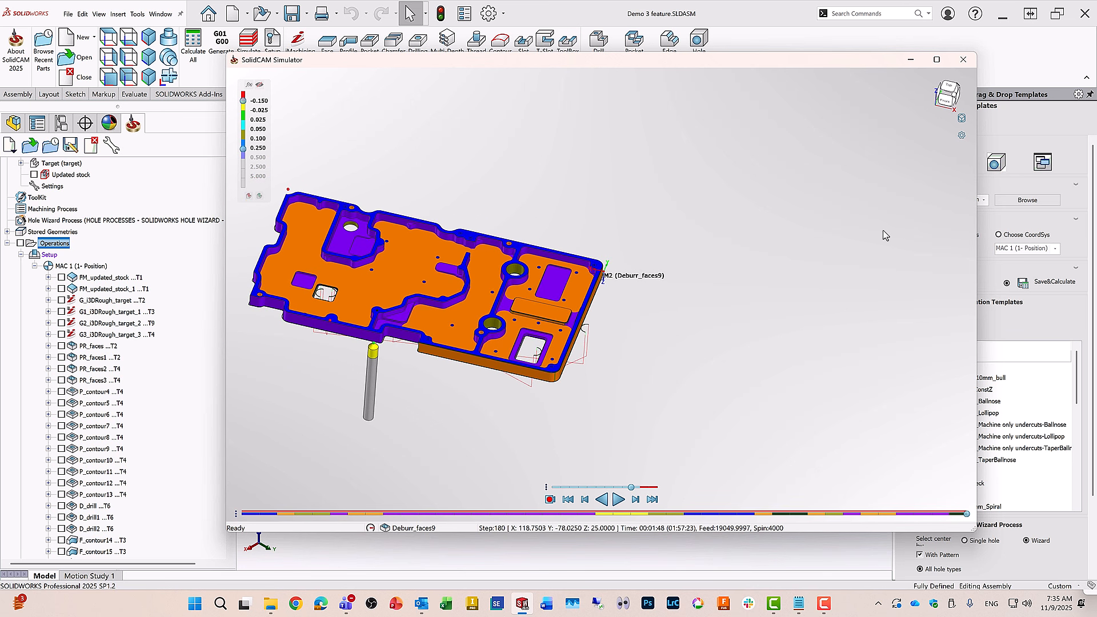